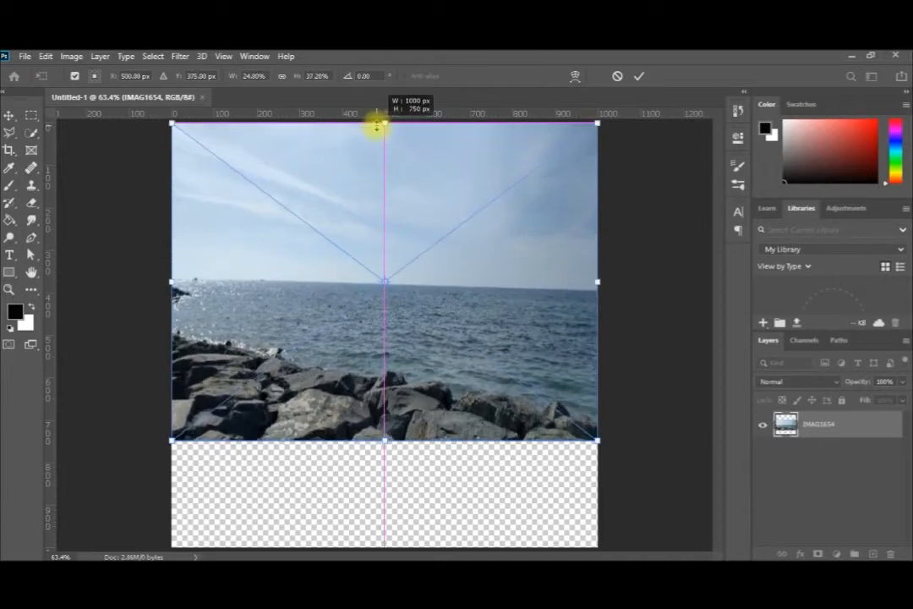
# Step: Stretch the sea photo vertically to the lower edge so it fills the 1000 px high canvas, and apply the transform
pyautogui.moveTo(383, 438); pyautogui.dragTo(368, 543)
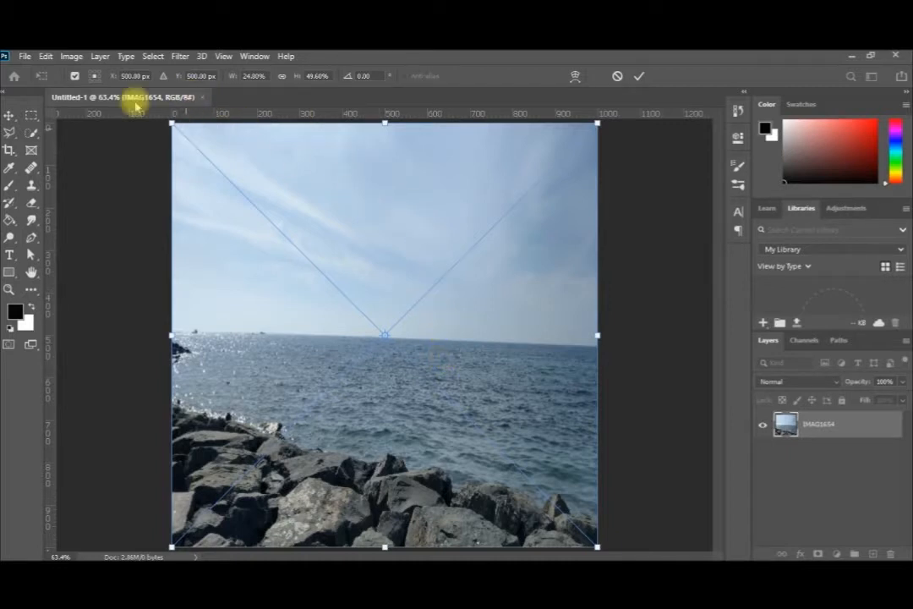
pyautogui.click(12, 113)
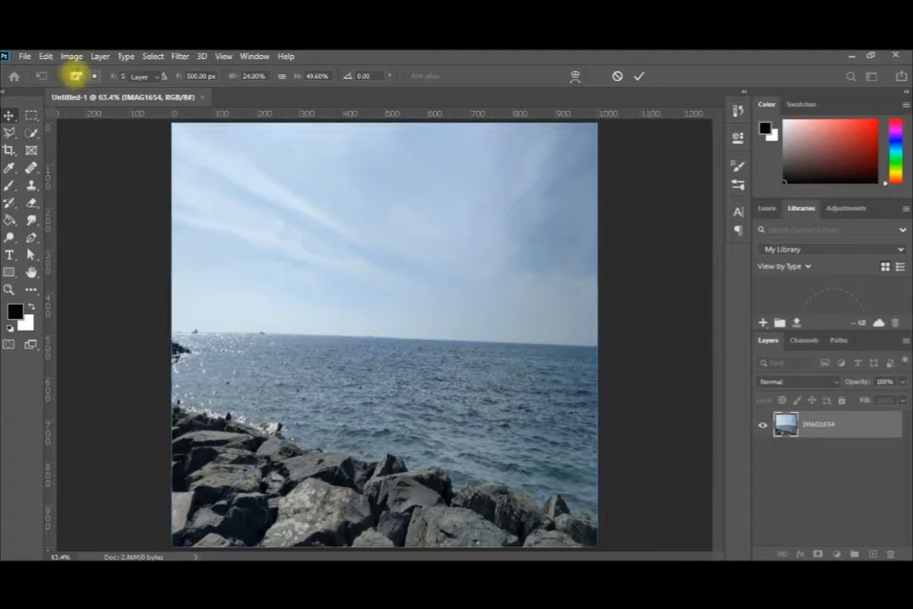
# Step: Add a new blank layer above the photo, keeping the default layer settings
pyautogui.click(100, 56)
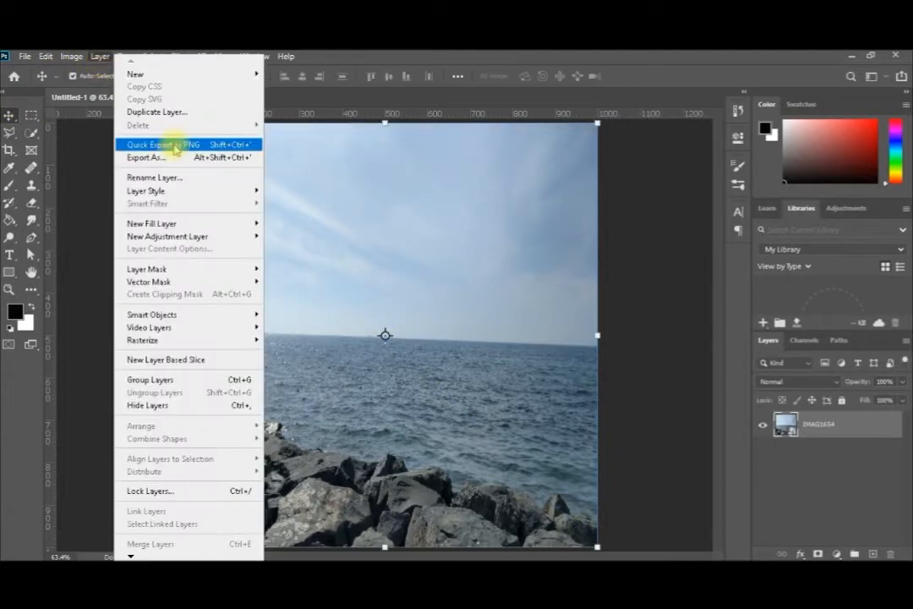
pyautogui.click(180, 56)
pyautogui.moveTo(103, 58)
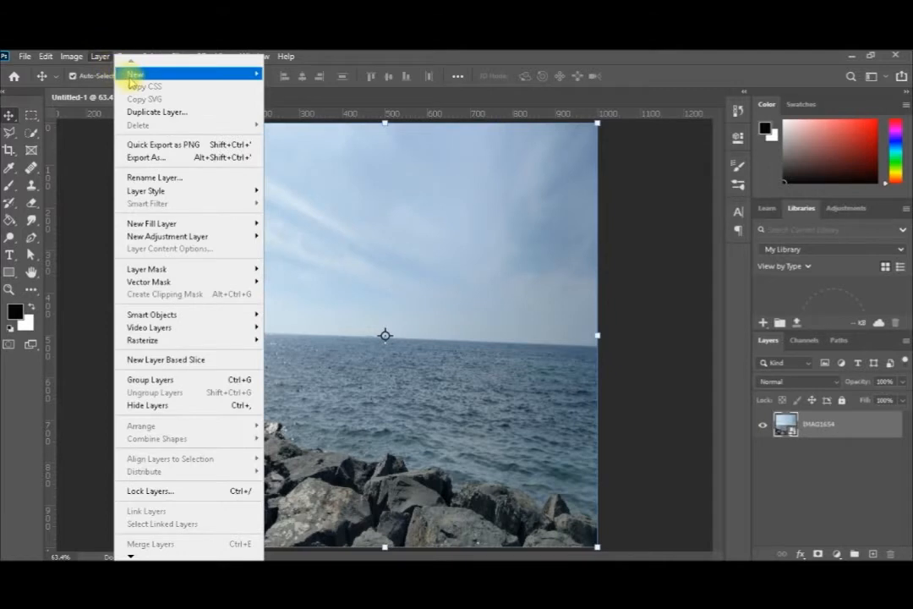
pyautogui.moveTo(185, 76)
pyautogui.click(285, 74)
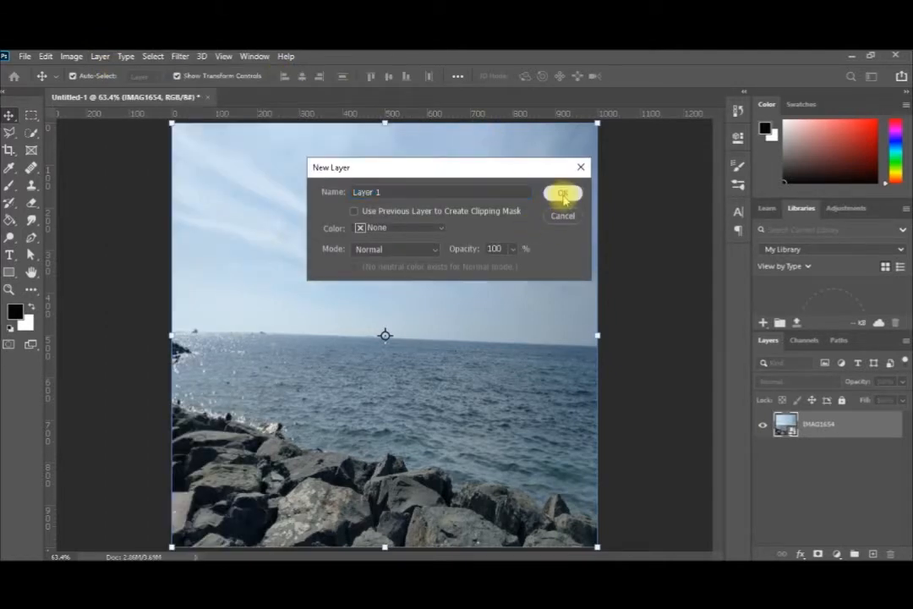
pyautogui.click(562, 193)
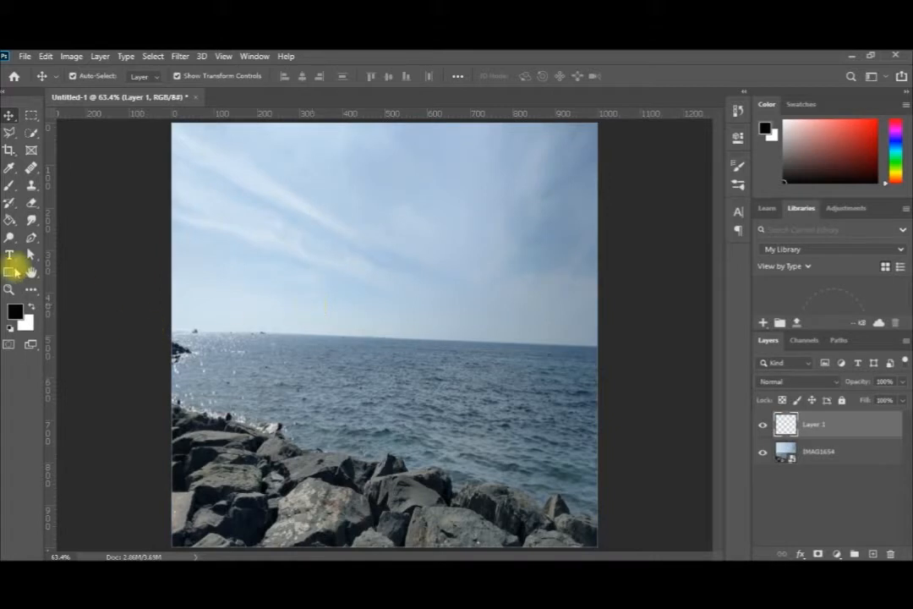
# Step: Draw a white four-sided Pen tool shape about 421 by 407 px, widening from the horizon down to the rocks
pyautogui.click(10, 273)
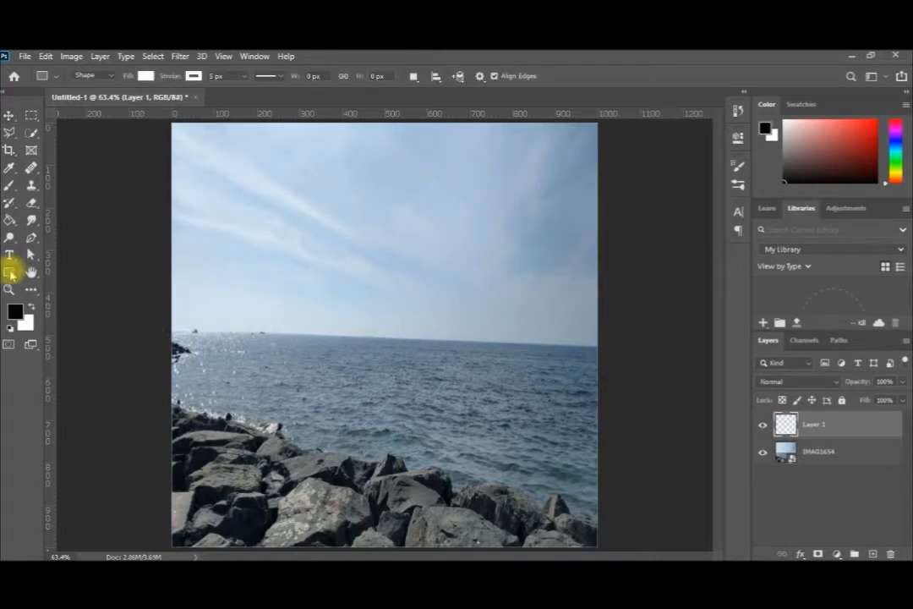
pyautogui.rightClick(11, 272)
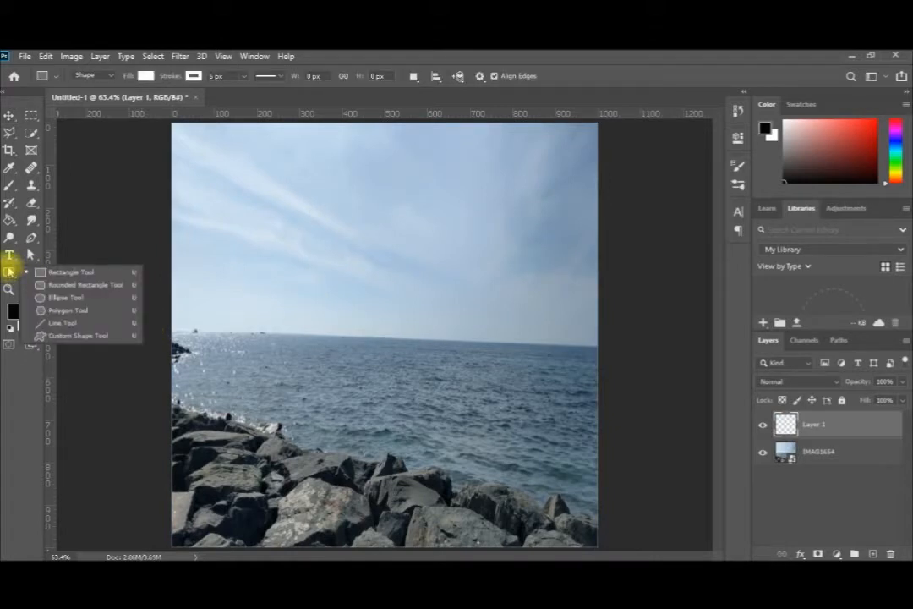
pyautogui.click(31, 240)
pyautogui.click(31, 240)
pyautogui.rightClick(31, 240)
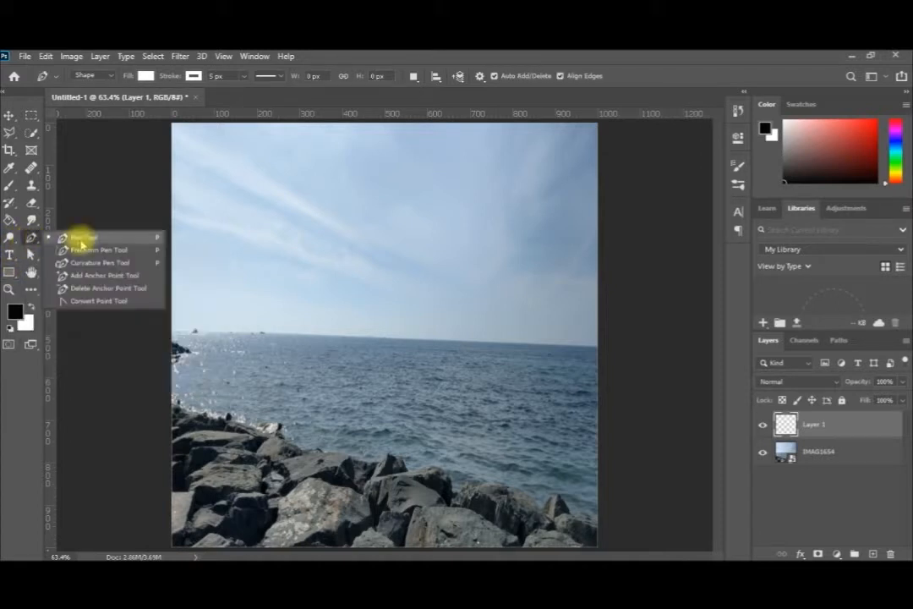
pyautogui.click(80, 239)
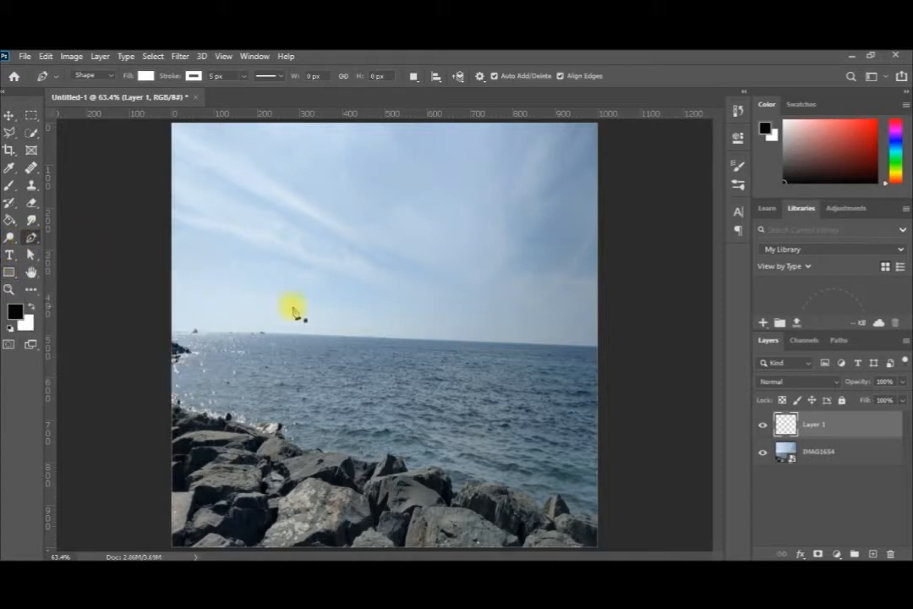
pyautogui.click(440, 342)
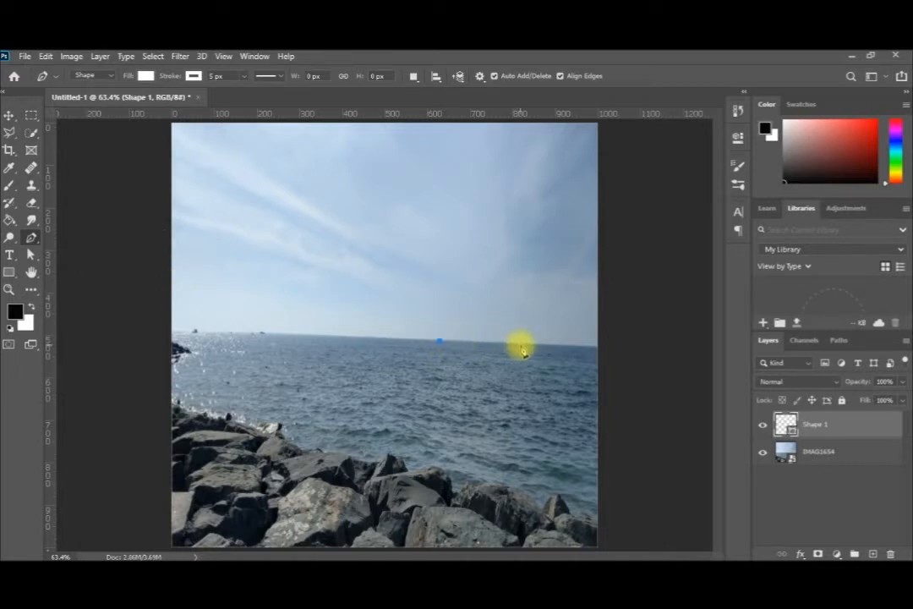
pyautogui.click(522, 346)
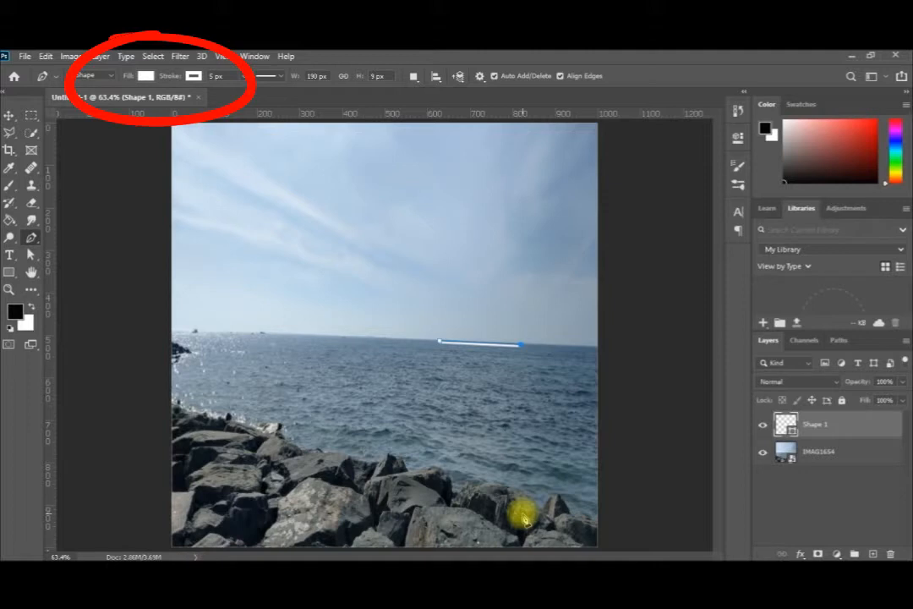
pyautogui.click(521, 513)
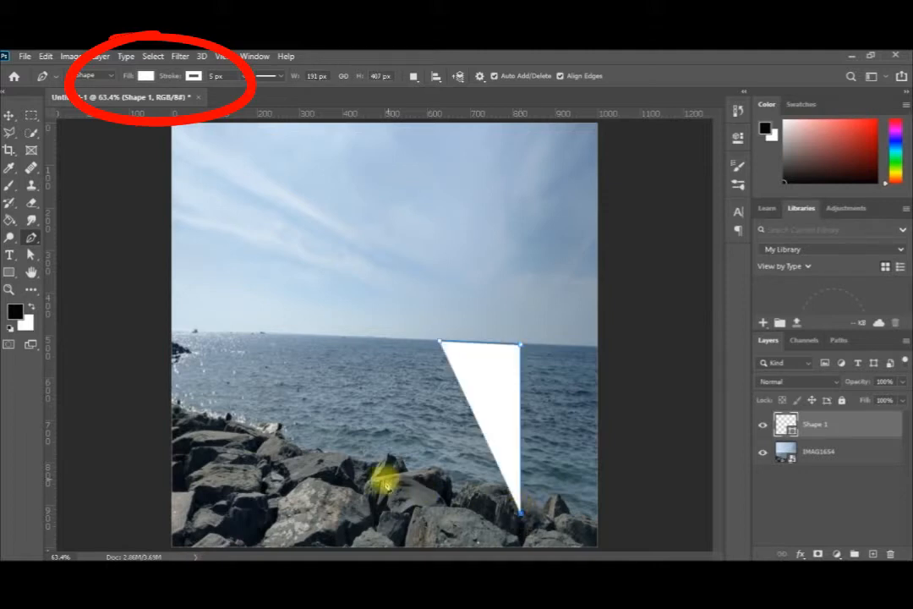
pyautogui.click(342, 463)
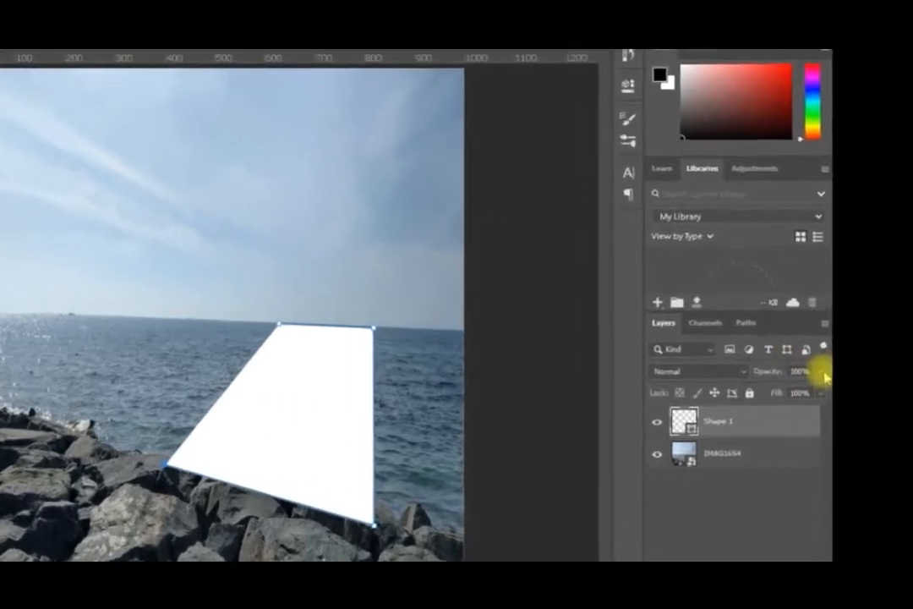
# Step: Lower the opacity of the white shape's layer to 40%
pyautogui.click(822, 372)
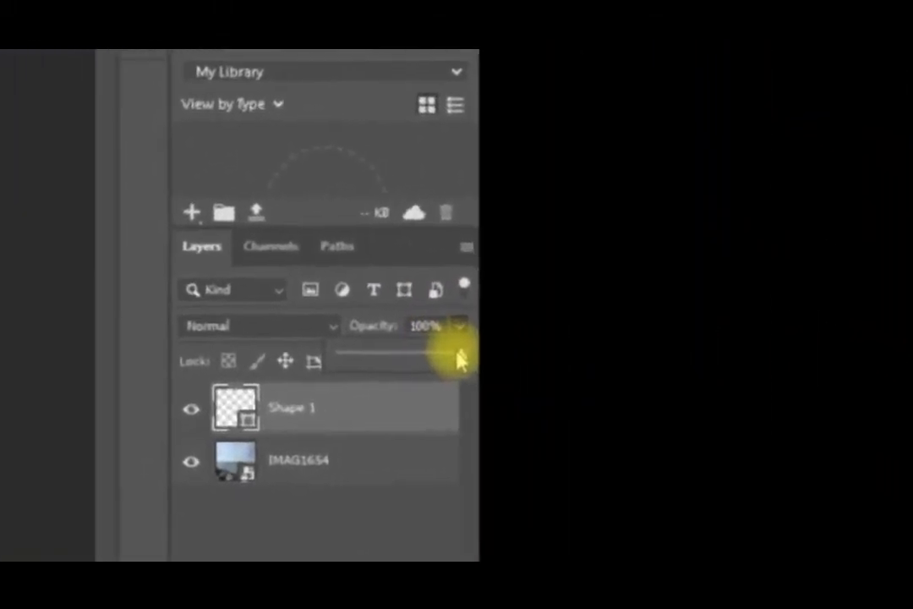
pyautogui.moveTo(824, 391); pyautogui.dragTo(804, 391)
pyautogui.moveTo(391, 357); pyautogui.dragTo(350, 360)
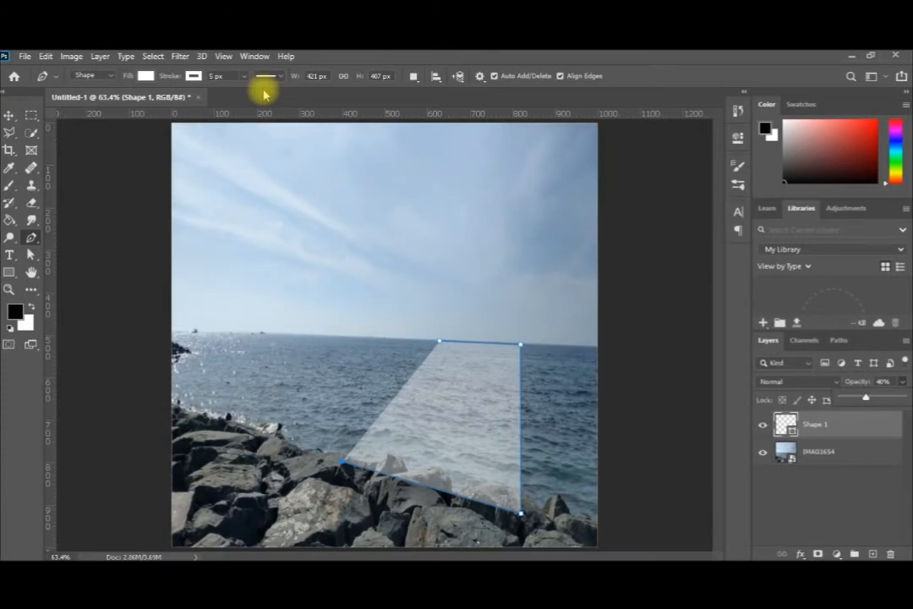
# Step: Convert the shape to a smart object and apply a Motion Blur with angle 0 and distance 250 pixels
pyautogui.click(180, 56)
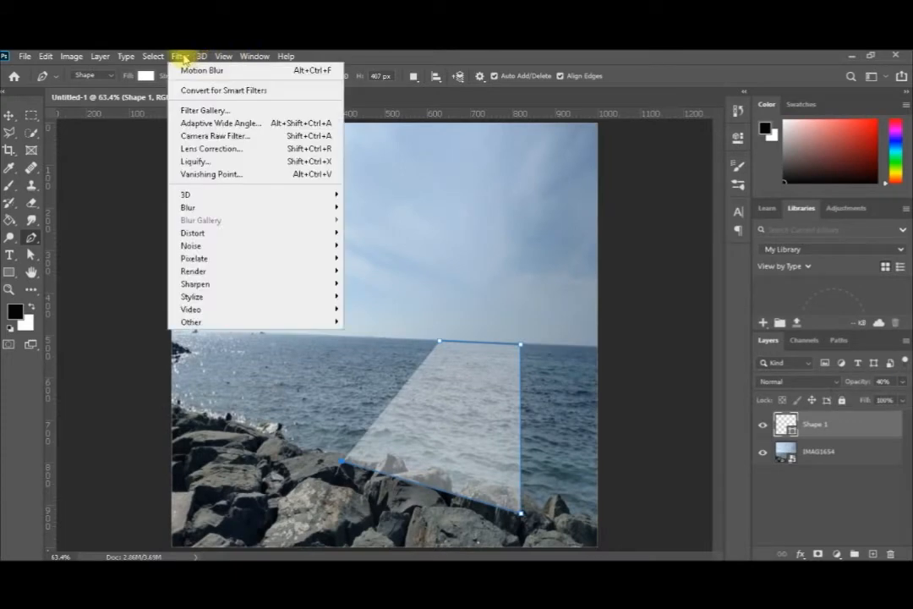
pyautogui.moveTo(258, 232)
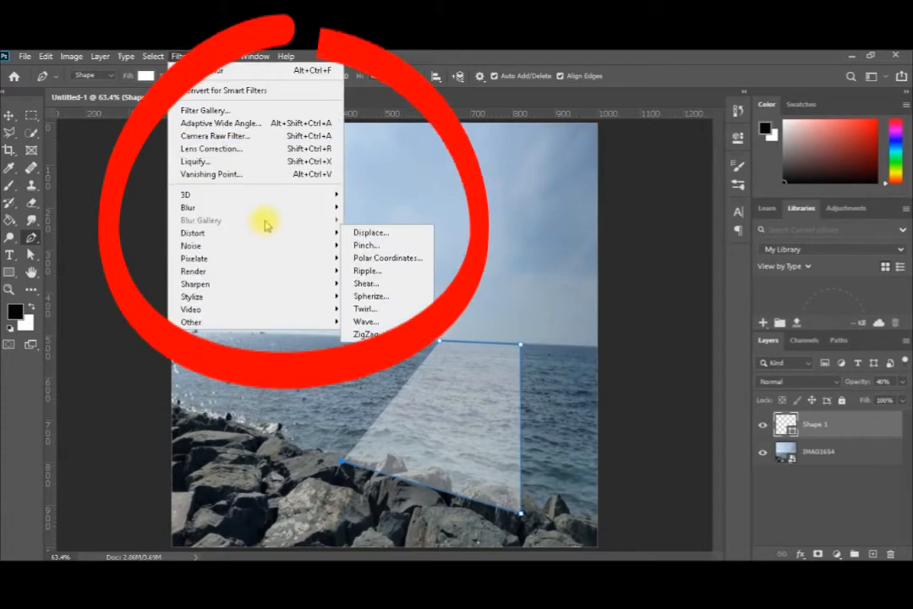
pyautogui.moveTo(322, 207)
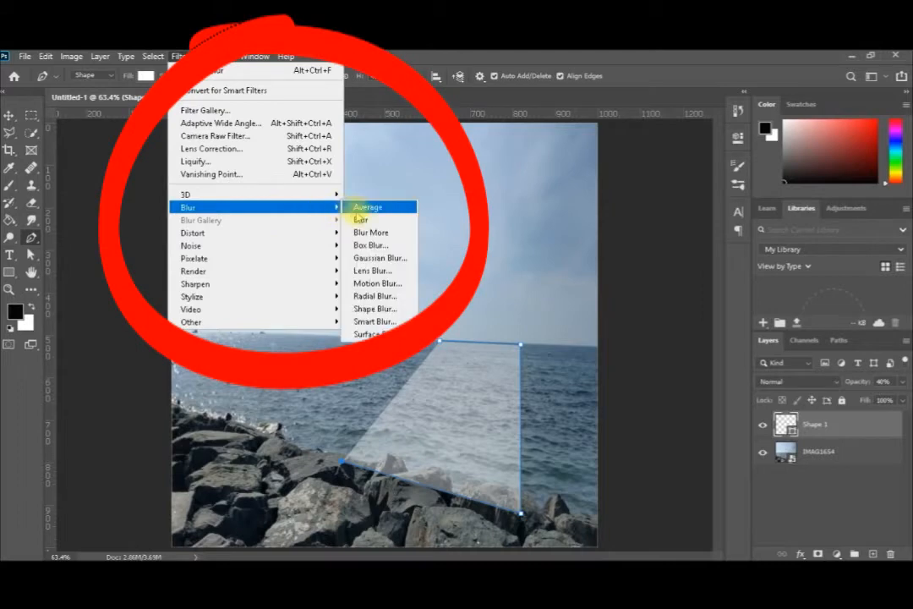
pyautogui.click(376, 284)
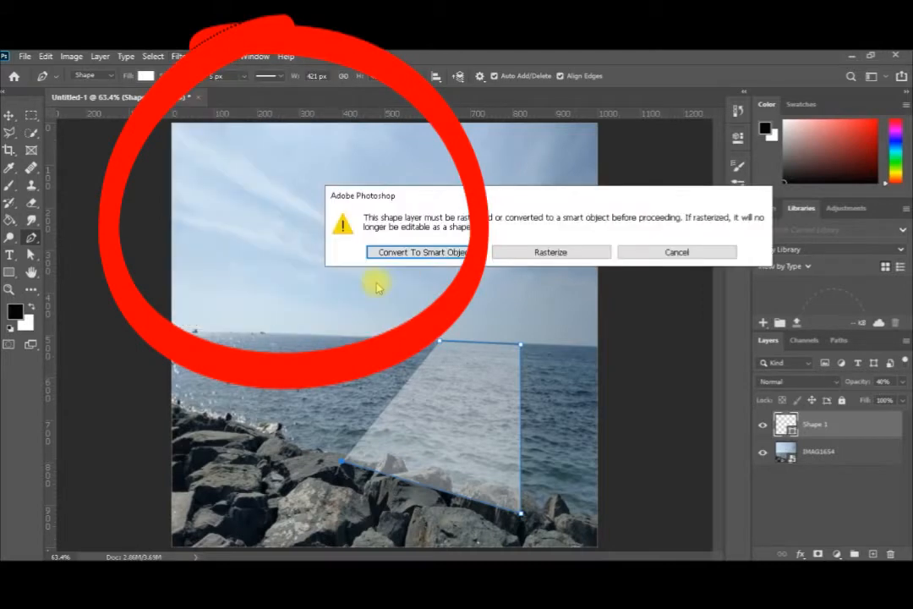
pyautogui.click(455, 255)
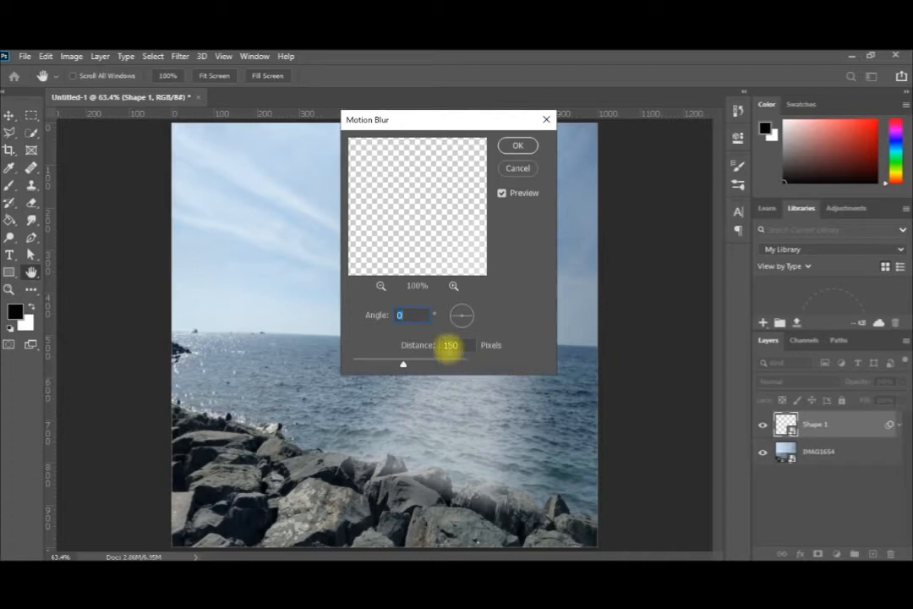
pyautogui.press('BackSpace')
pyautogui.write('2')
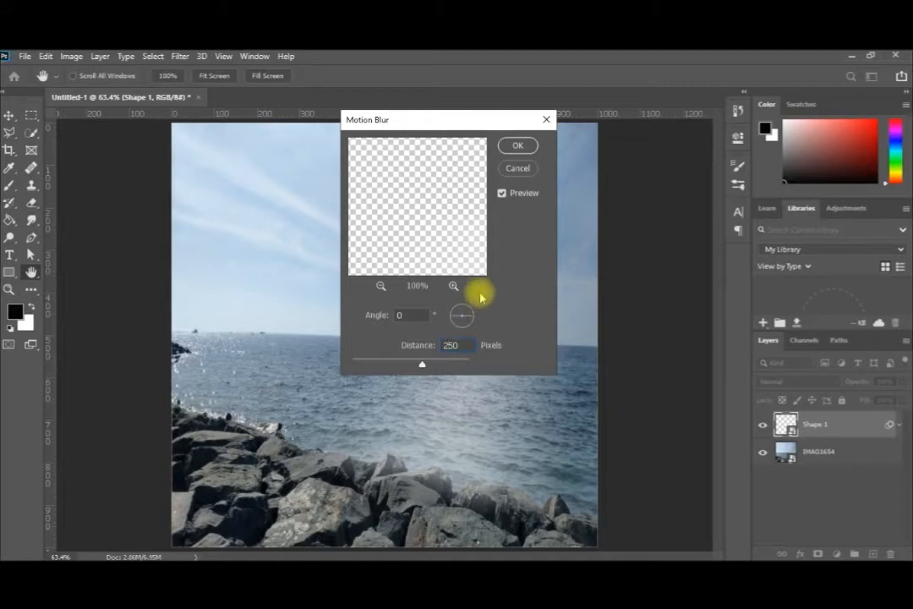
pyautogui.click(517, 148)
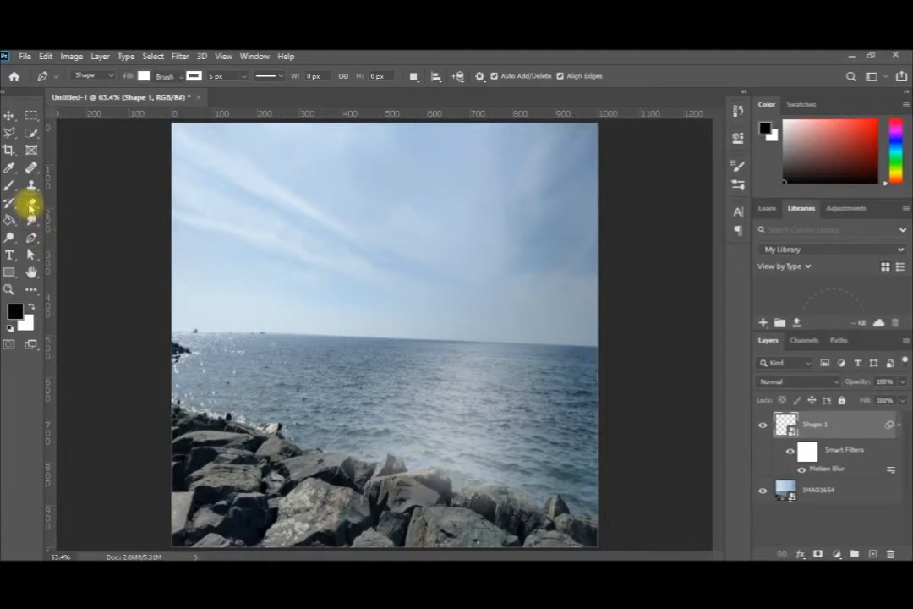
# Step: Rasterize the blurred Shape 1 layer so that it can be edited with the Eraser tool
pyautogui.click(30, 204)
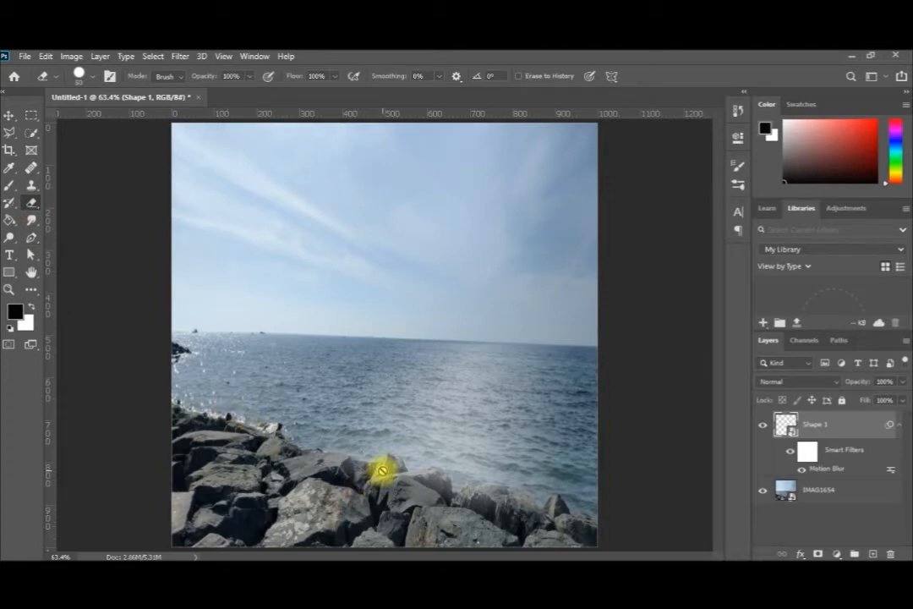
pyautogui.click(100, 56)
pyautogui.moveTo(179, 347)
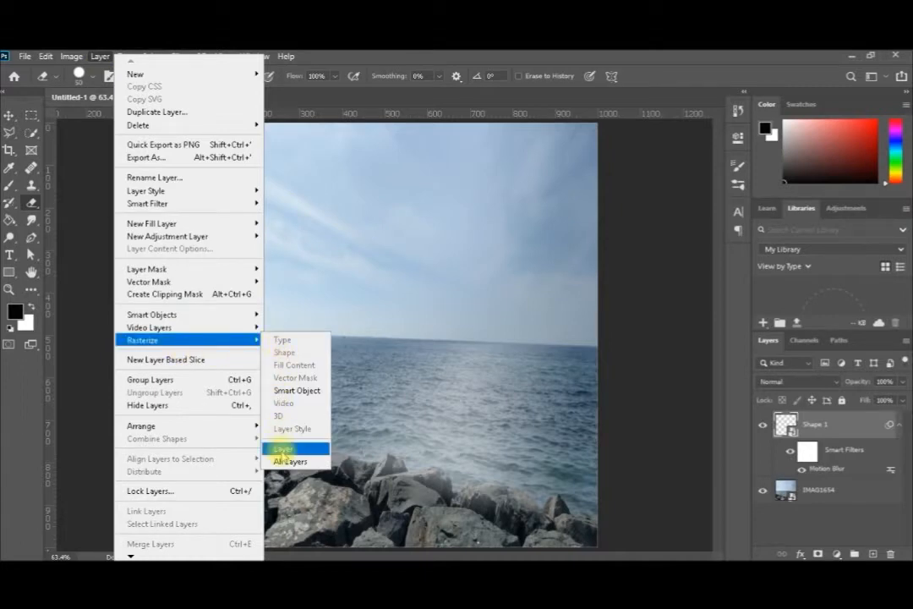
pyautogui.click(281, 449)
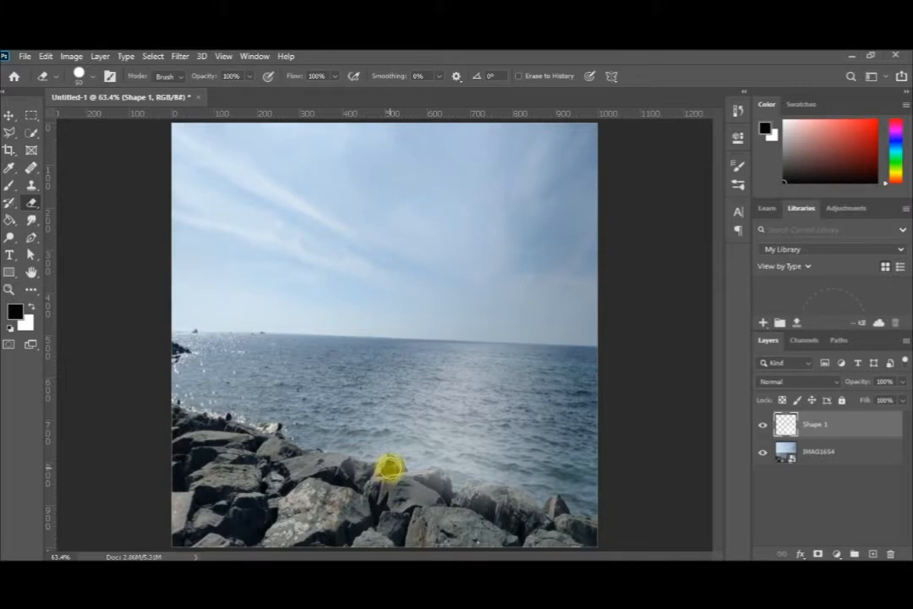
# Step: Erase the white glow from the rocks at the lower middle of the photo with the 50 px eraser
pyautogui.click(390, 461)
pyautogui.moveTo(390, 461)
pyautogui.mouseDown()
pyautogui.moveTo(396, 472)
pyautogui.moveTo(338, 465)
pyautogui.moveTo(436, 488)
pyautogui.mouseUp()
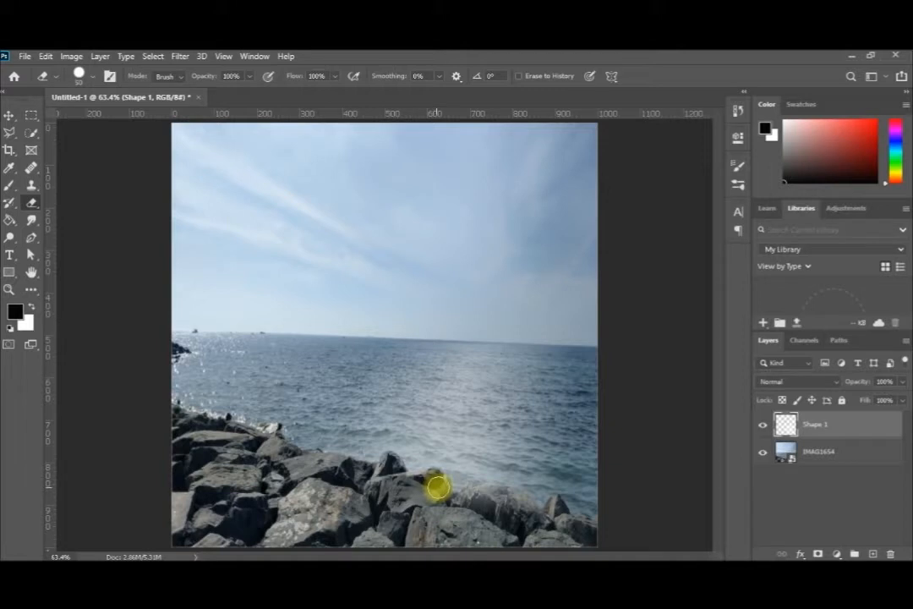
pyautogui.moveTo(440, 497)
pyautogui.mouseDown()
pyautogui.moveTo(412, 500)
pyautogui.moveTo(441, 508)
pyautogui.mouseUp()
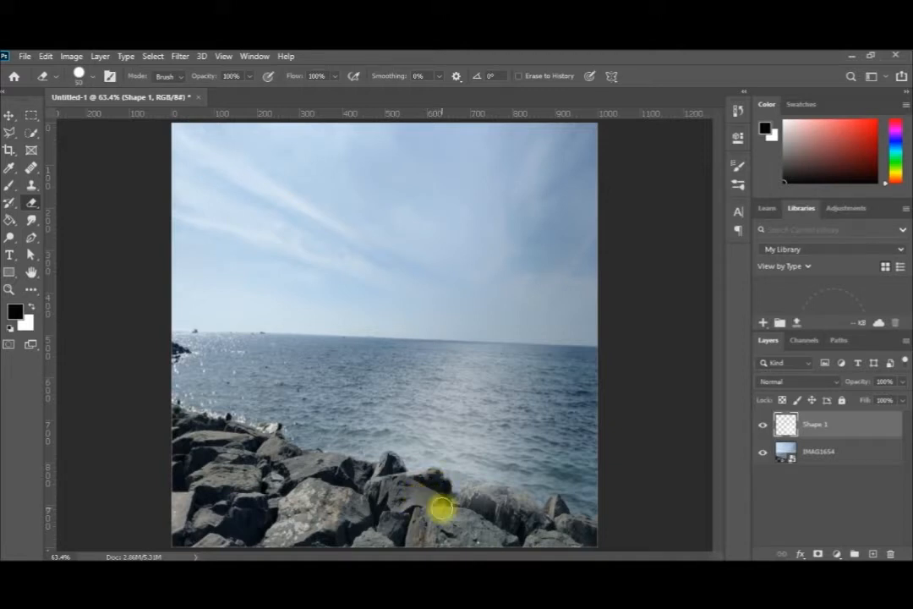
pyautogui.click(460, 508)
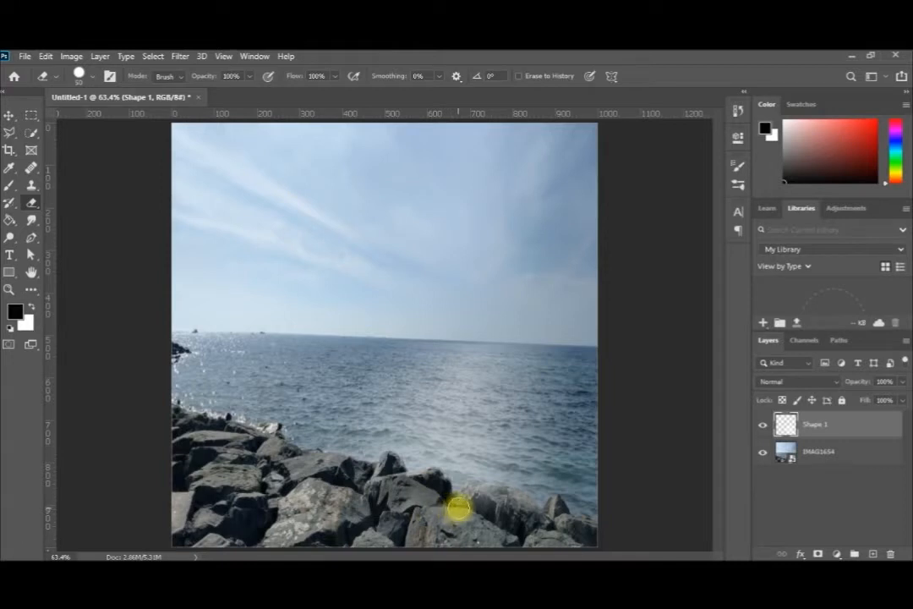
pyautogui.click(465, 504)
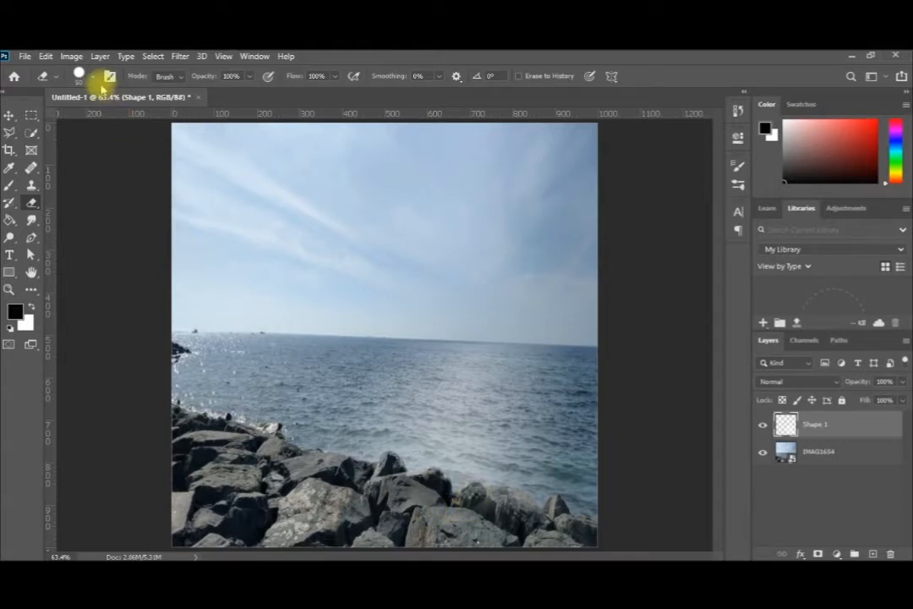
# Step: Reduce the eraser size to 20 px and erase the remaining glow along the upper edge of the rocks
pyautogui.click(93, 76)
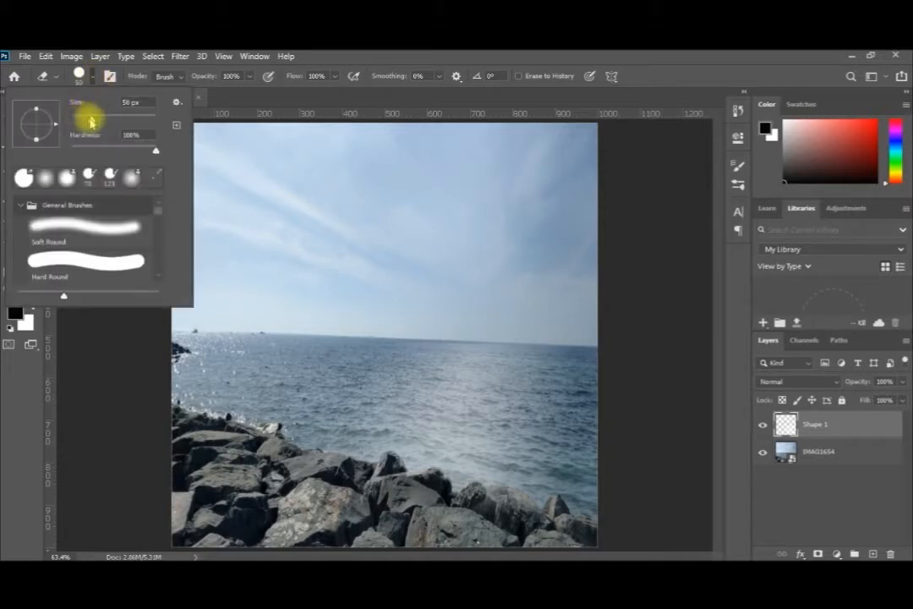
pyautogui.moveTo(91, 122); pyautogui.dragTo(87, 122)
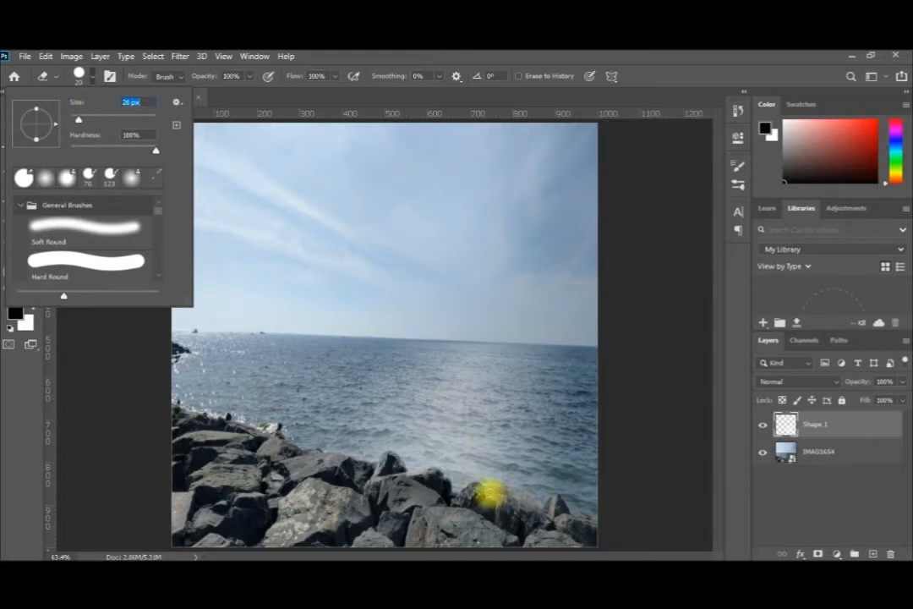
pyautogui.click(488, 495)
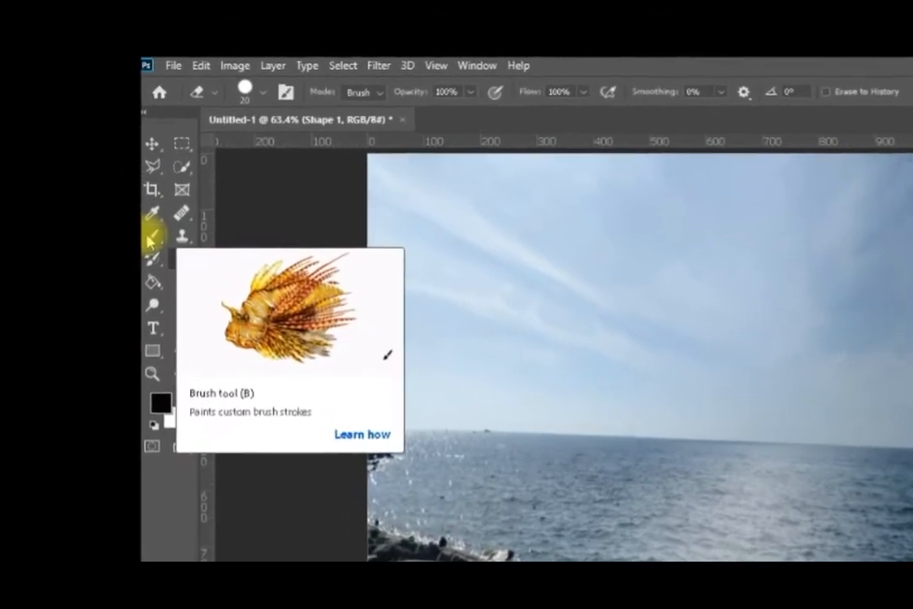
# Step: Paint a white sun glow in the sky above the sea reflection with the Soft Round brush at 511 px and 0% hardness
pyautogui.click(101, 220)
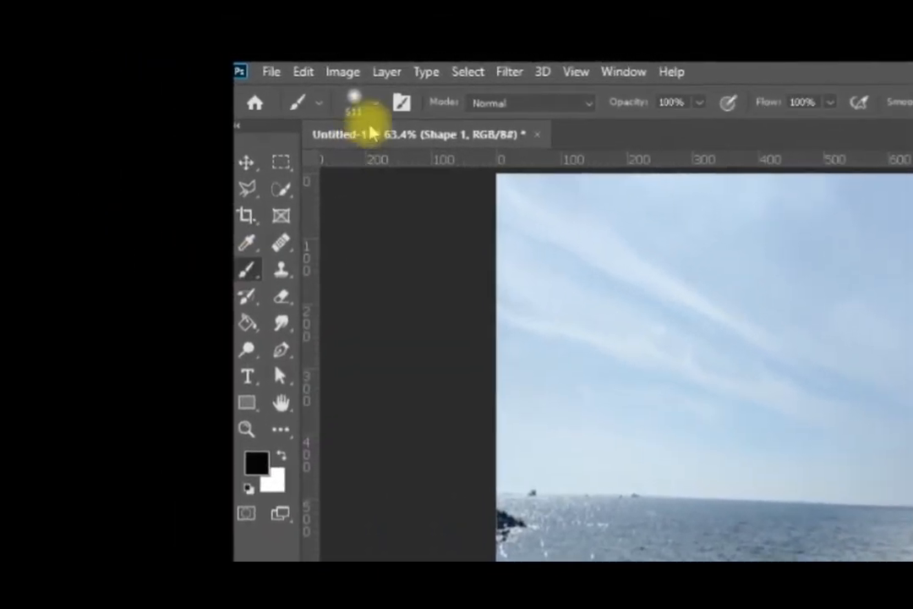
pyautogui.click(319, 100)
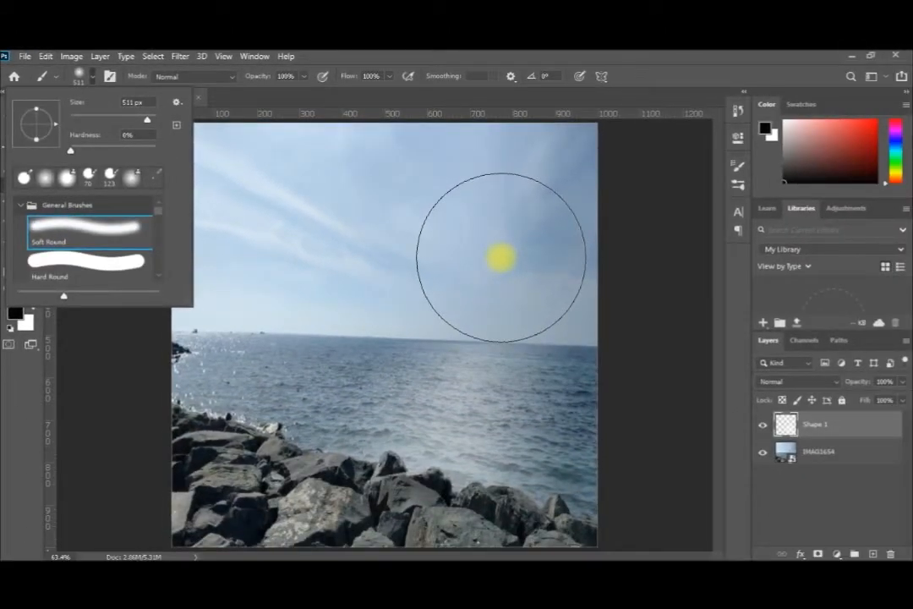
pyautogui.click(501, 258)
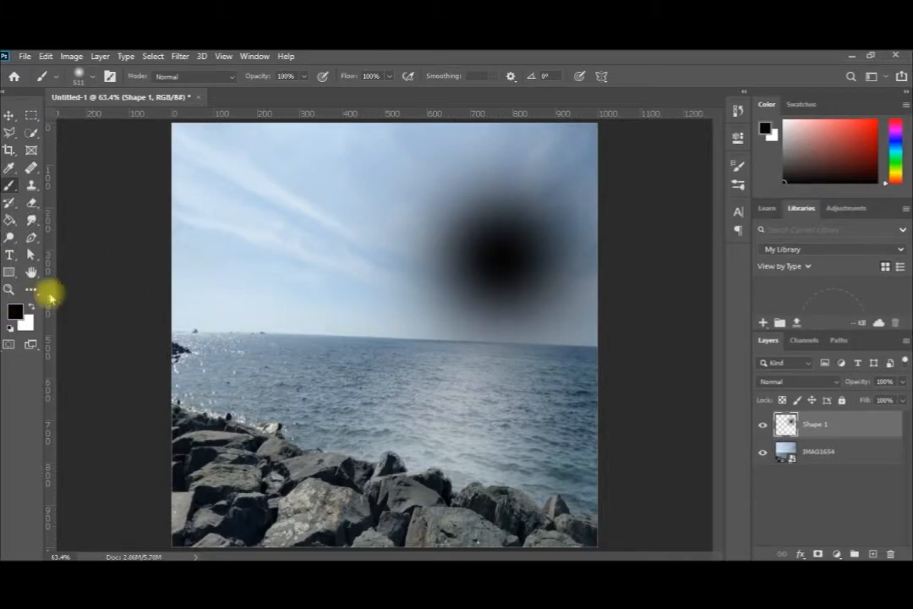
pyautogui.hotkey('ctrl', 'z')
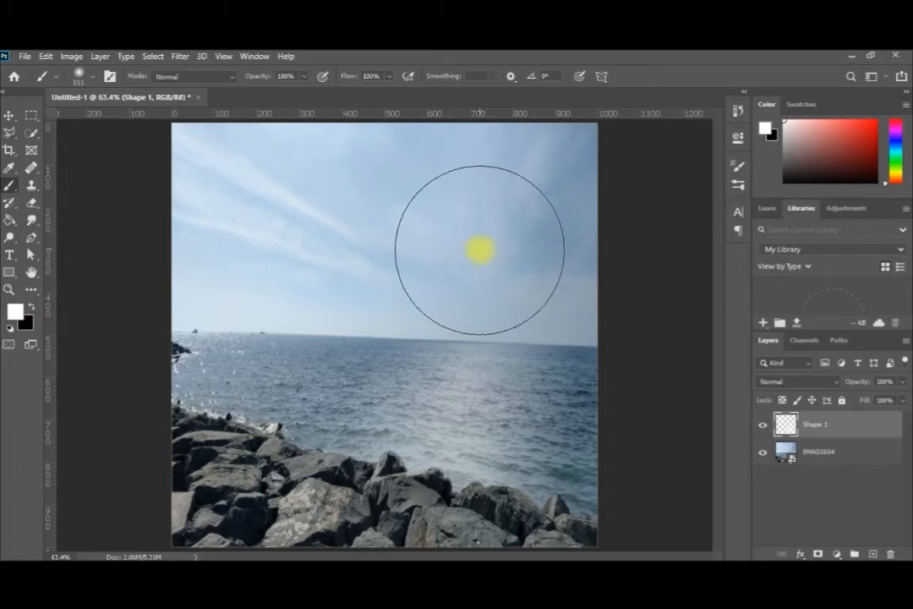
pyautogui.click(509, 254)
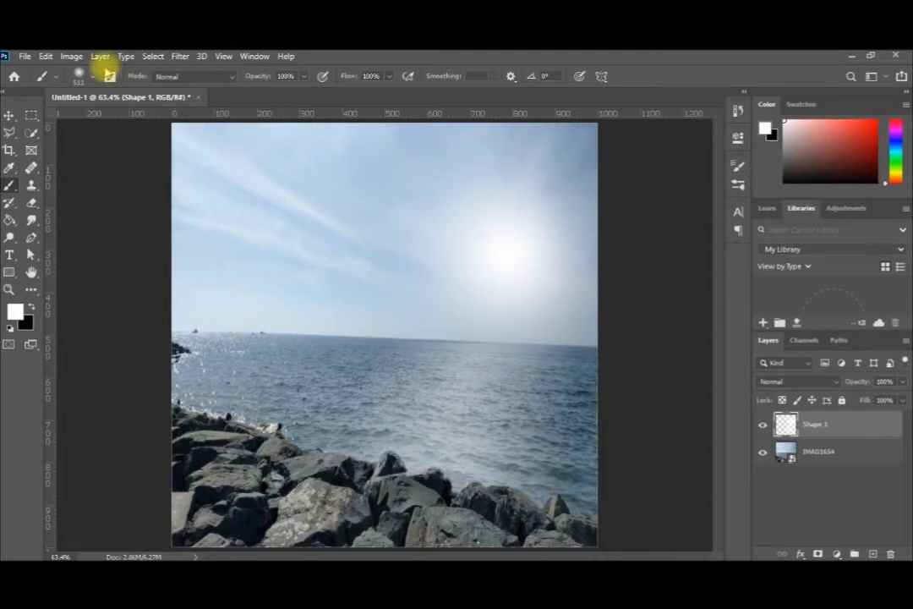
# Step: Create a transparent 1000 x 1000 px document at 72 ppi and fill its layer with white using the Paint Bucket
pyautogui.click(24, 57)
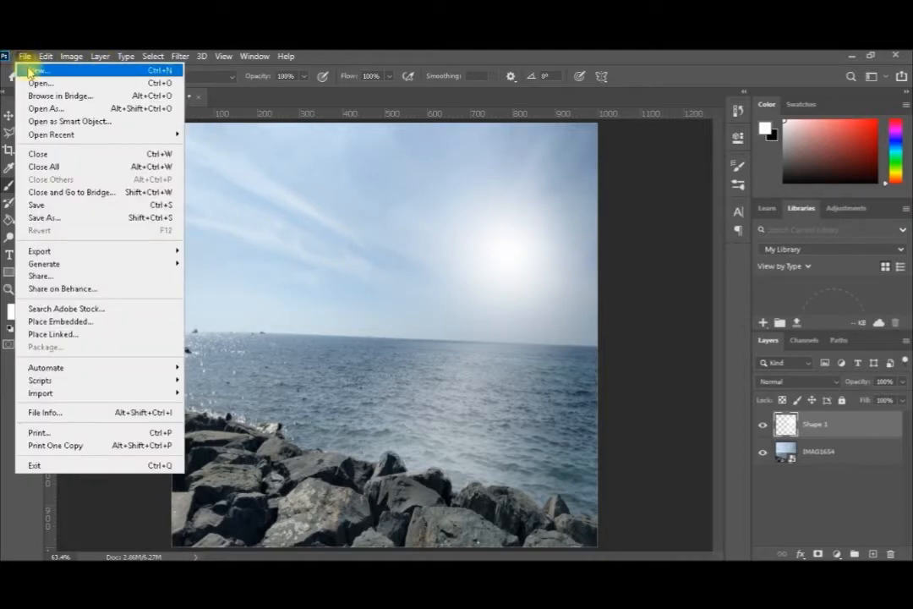
pyautogui.click(32, 72)
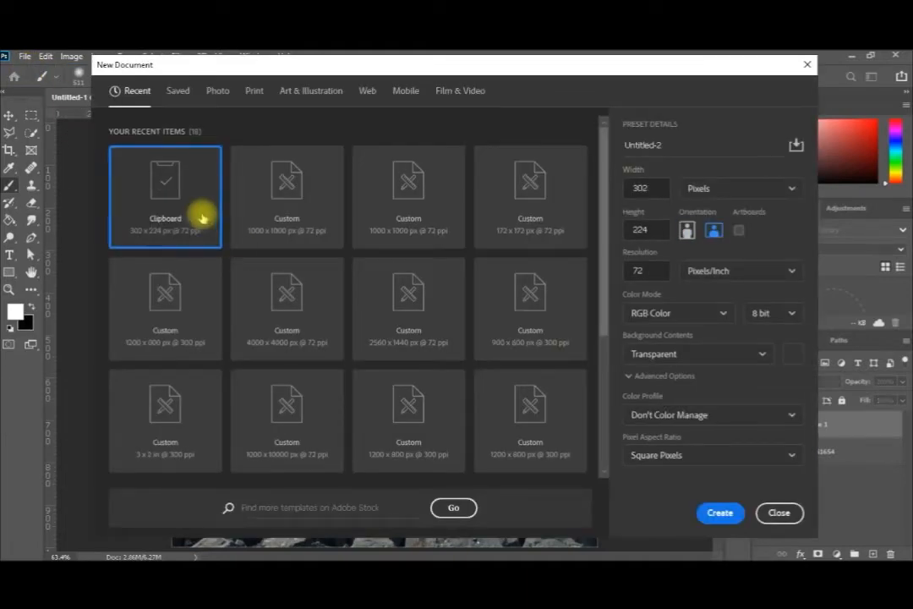
pyautogui.click(256, 214)
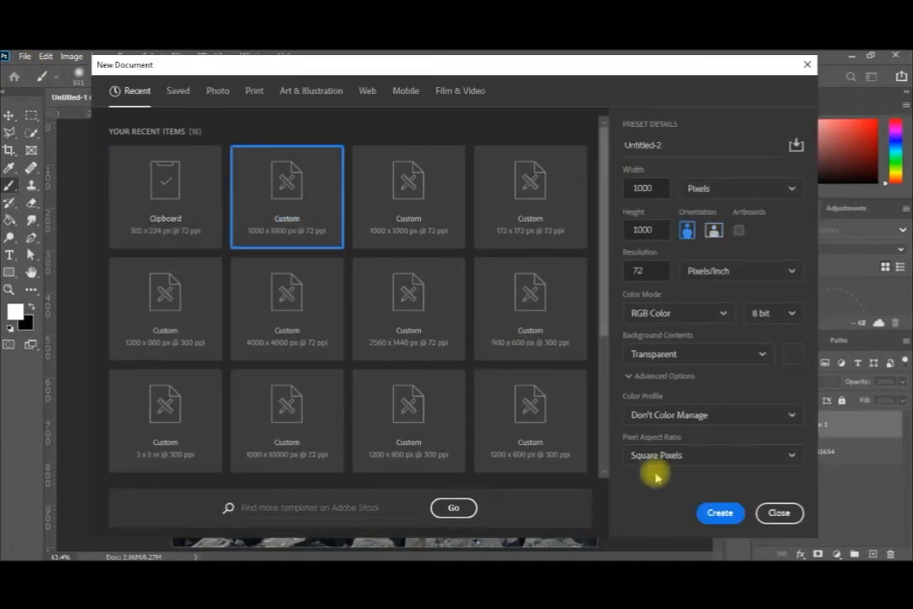
pyautogui.click(704, 513)
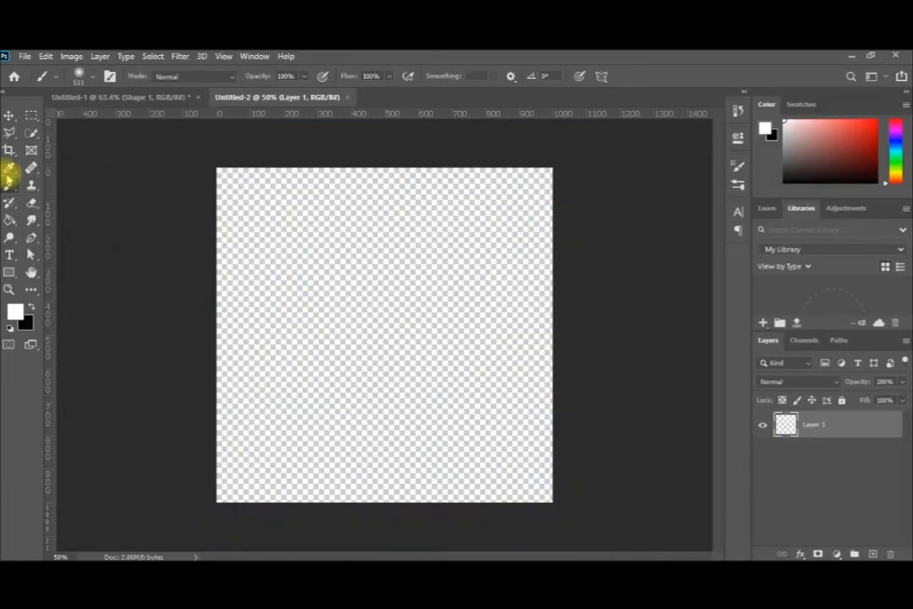
pyautogui.click(10, 218)
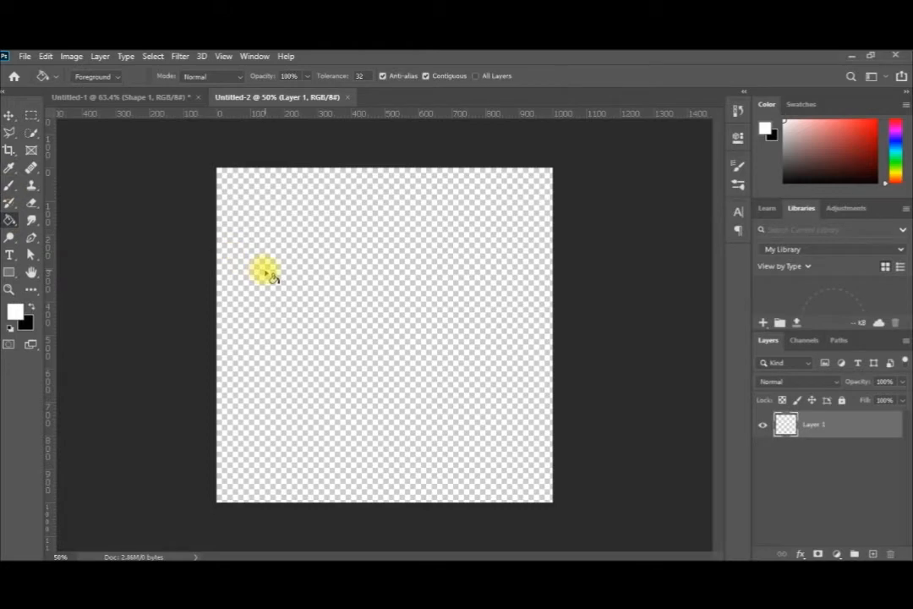
pyautogui.click(265, 272)
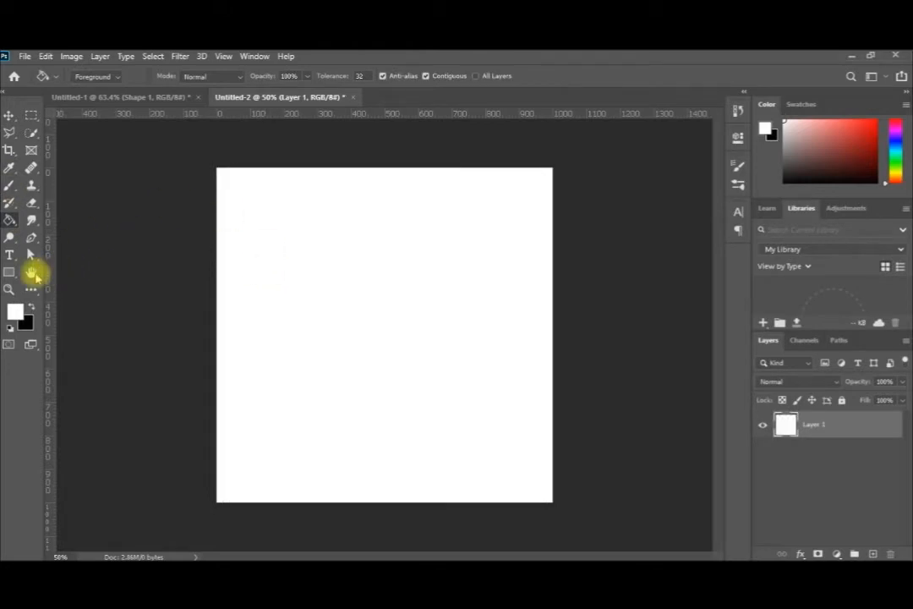
# Step: Draw a circle about 156 px across near the canvas's upper-left corner and move it to about X 142 px, Y 116 px
pyautogui.click(16, 274)
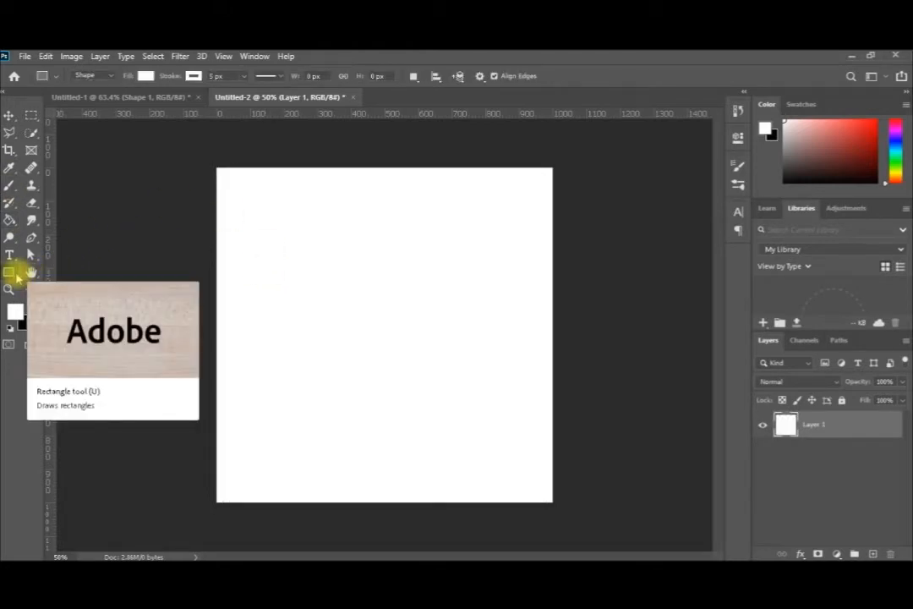
pyautogui.rightClick(17, 273)
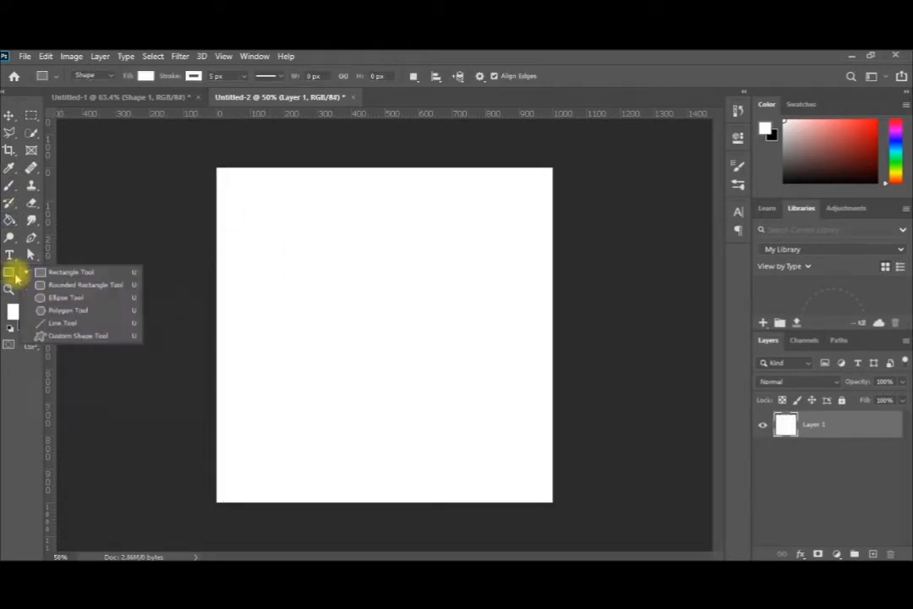
pyautogui.click(54, 298)
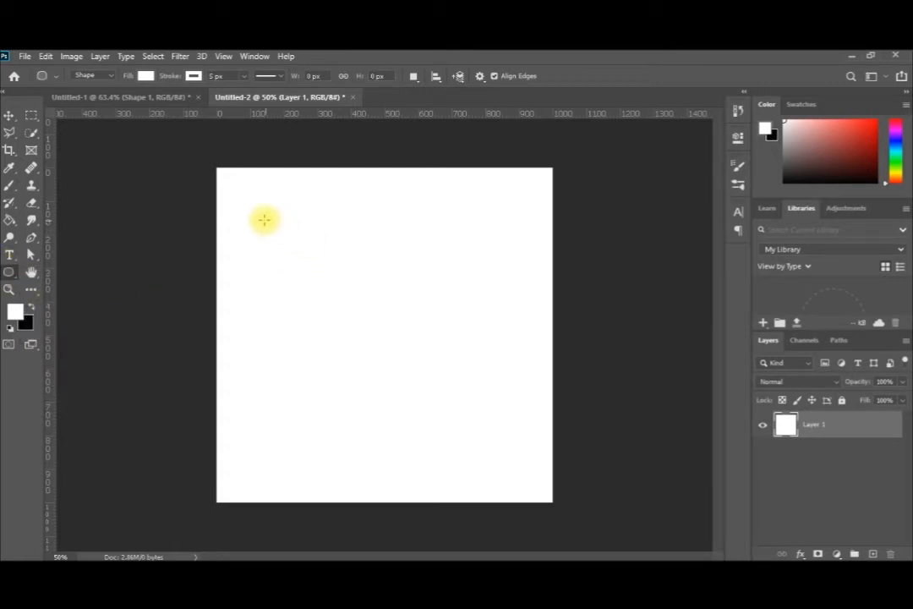
pyautogui.moveTo(265, 220); pyautogui.dragTo(292, 247)
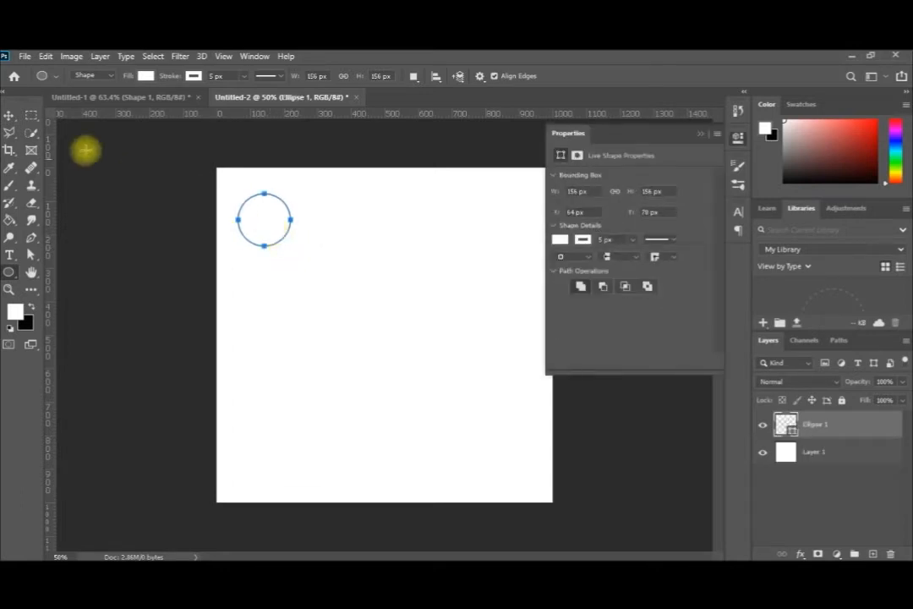
pyautogui.click(10, 116)
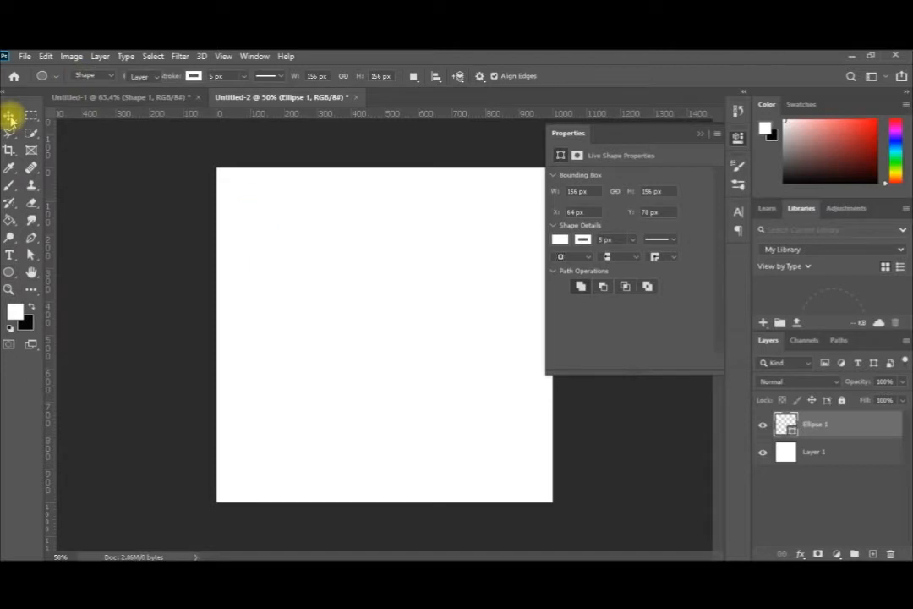
pyautogui.moveTo(259, 219); pyautogui.dragTo(287, 232)
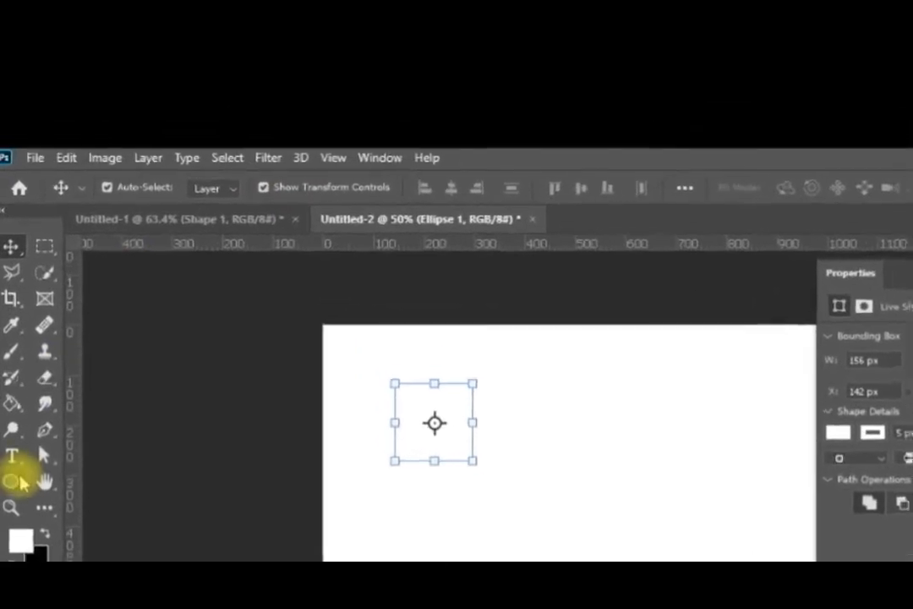
# Step: Give the circle a dark blue 15 px stroke and remove its fill
pyautogui.click(15, 482)
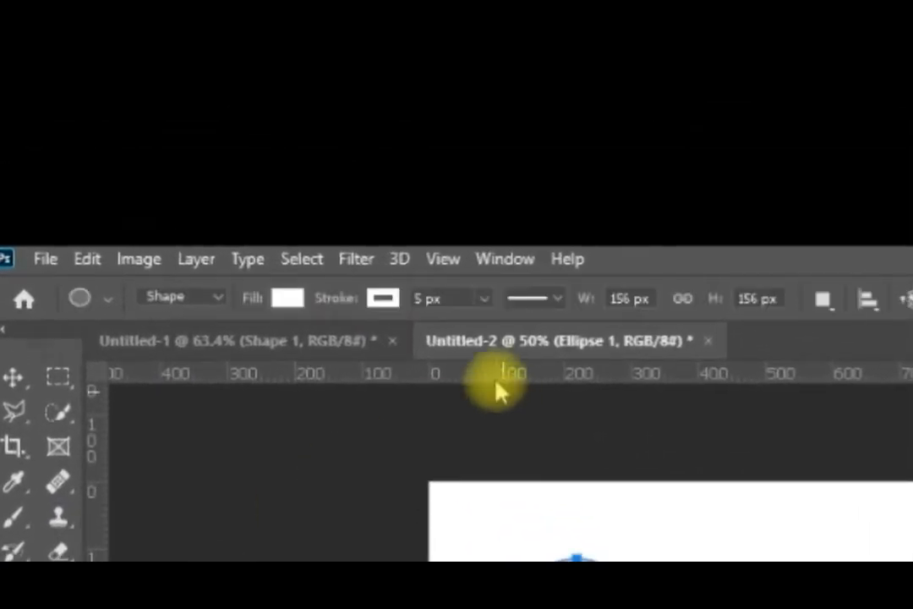
pyautogui.click(382, 300)
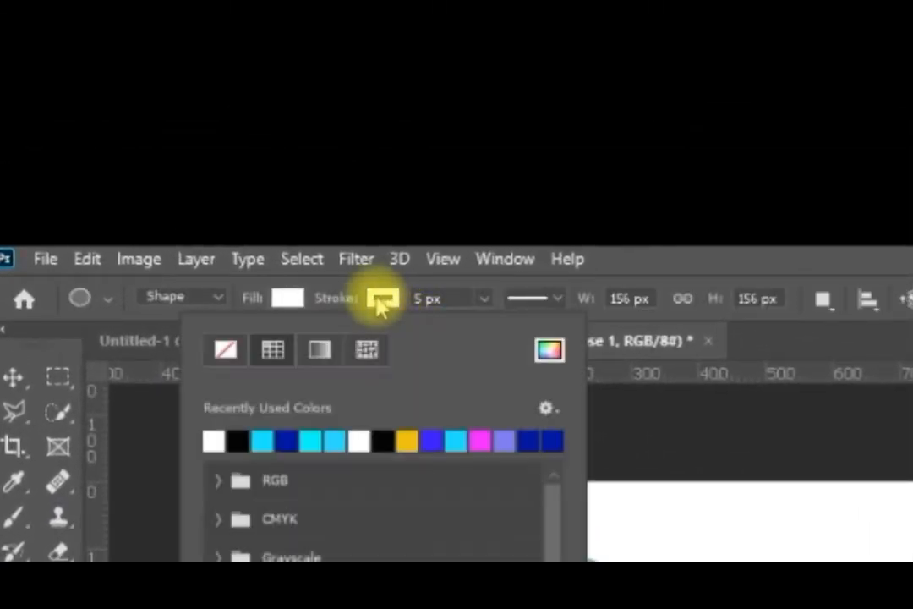
pyautogui.click(290, 435)
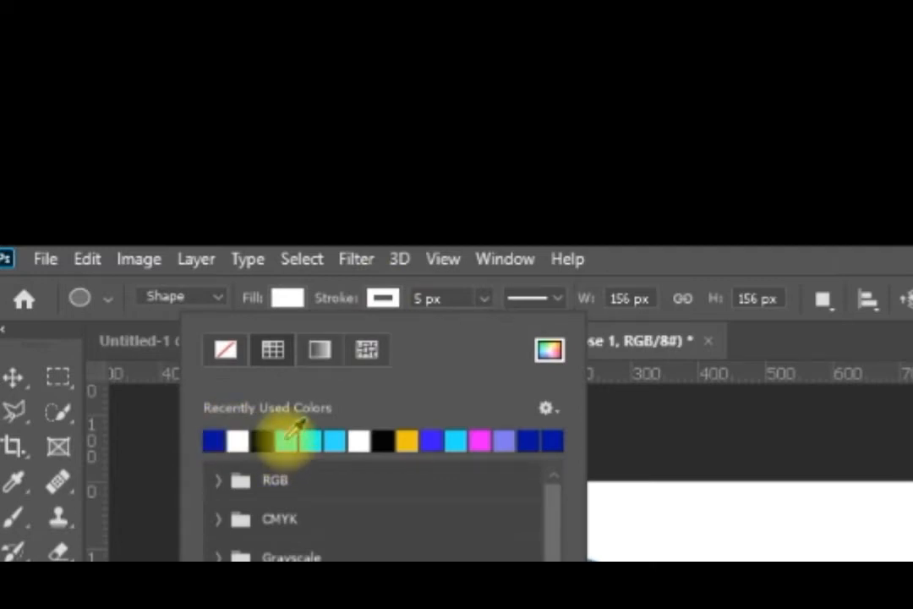
pyautogui.click(483, 299)
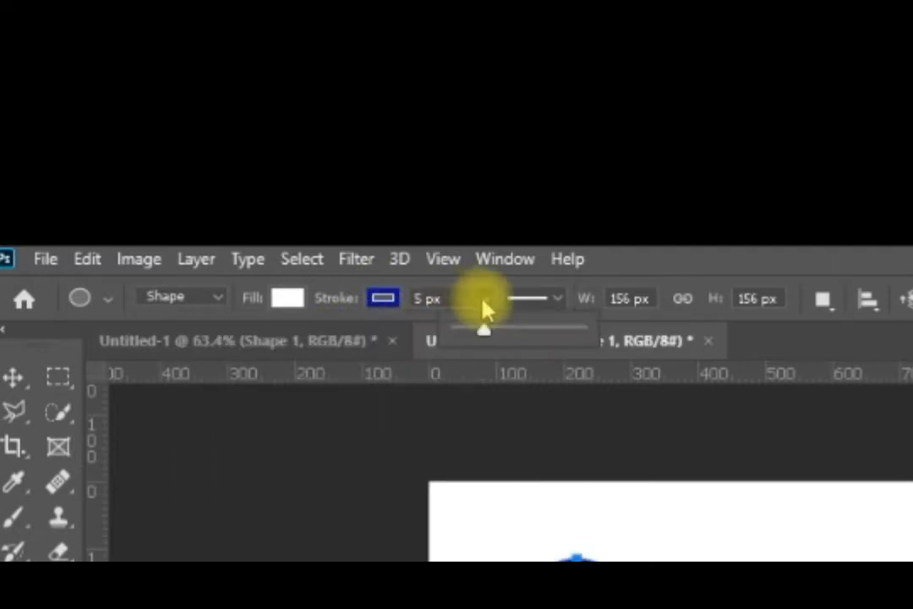
pyautogui.click(418, 298)
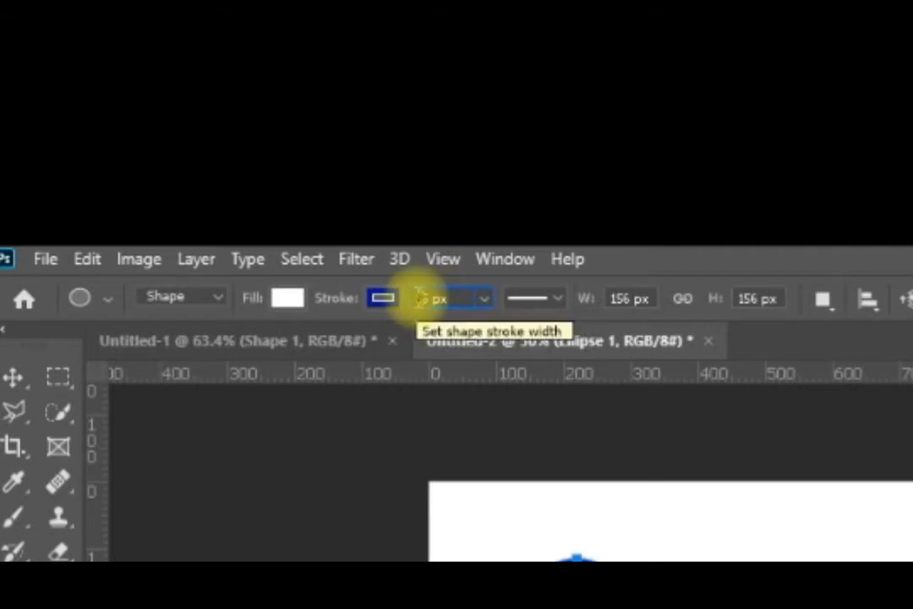
pyautogui.write('15')
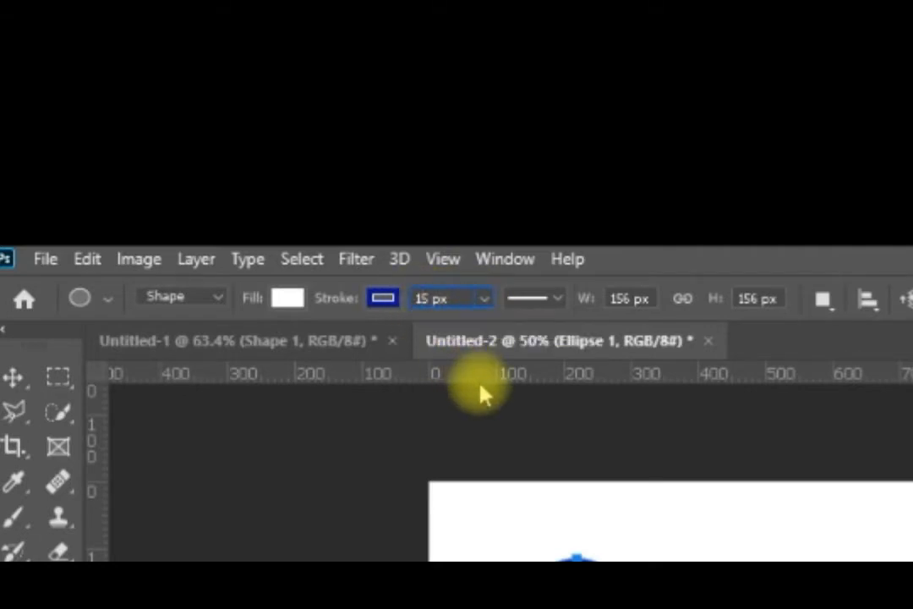
pyautogui.click(296, 306)
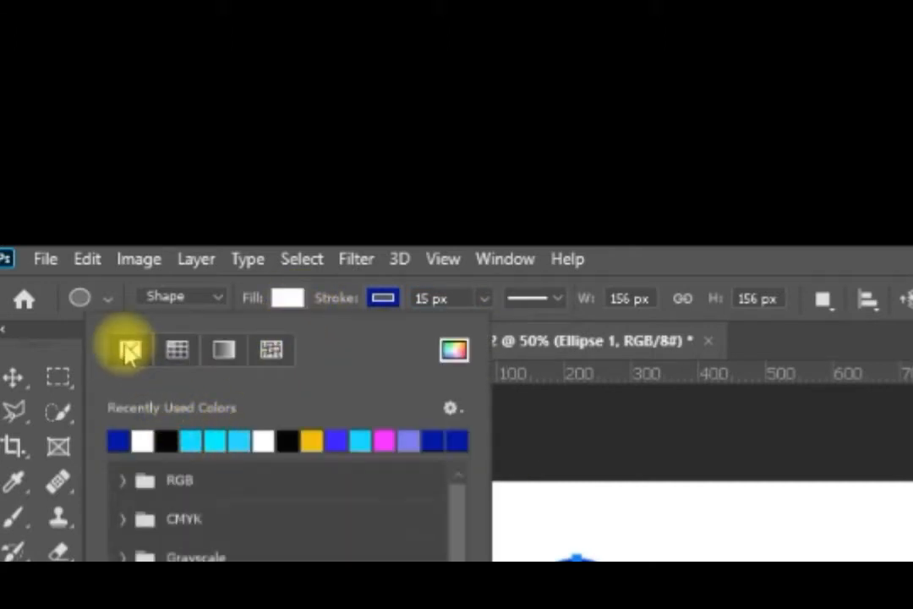
pyautogui.click(130, 352)
pyautogui.click(287, 300)
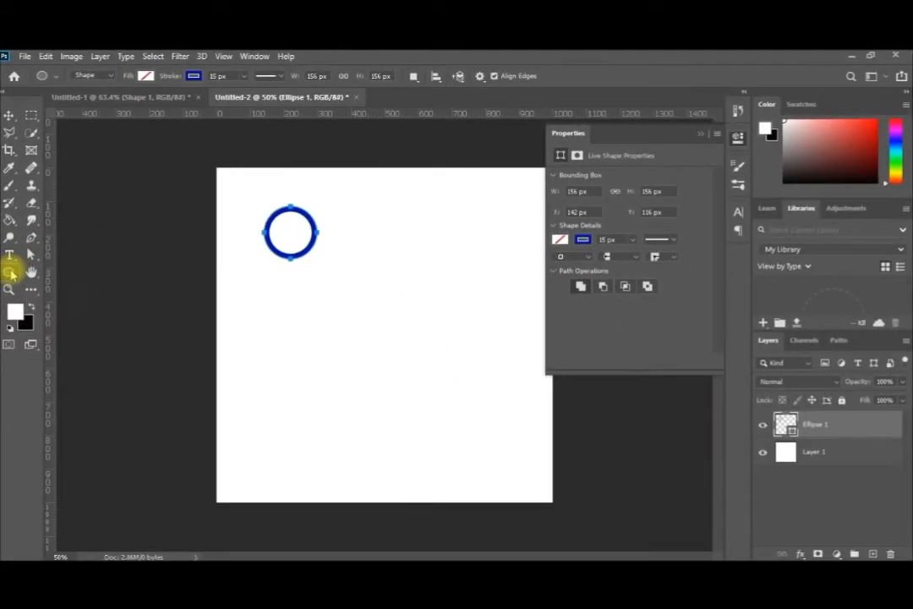
# Step: Draw a body line about 300 px long down from the circle and a hip line about 74 px wide across its lower end
pyautogui.rightClick(12, 272)
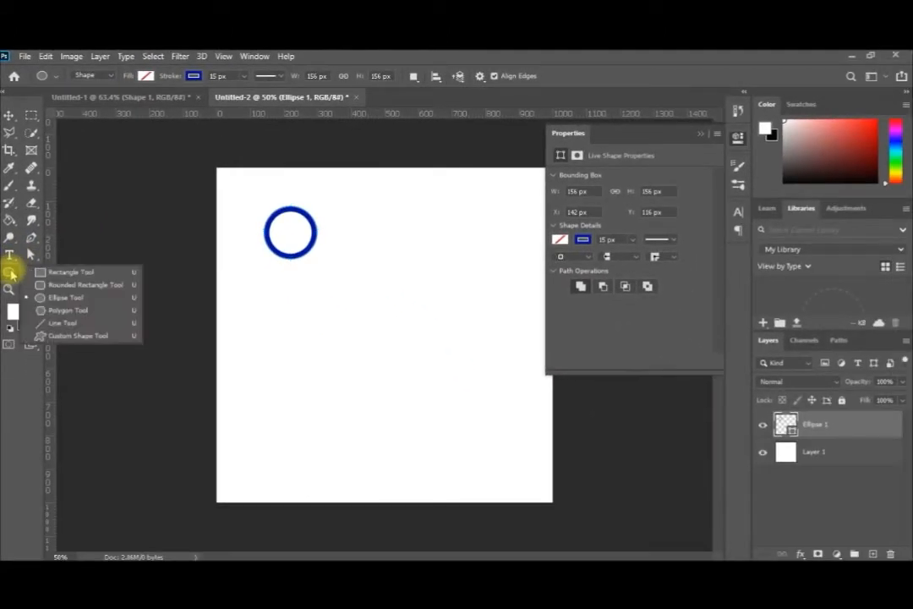
pyautogui.click(78, 322)
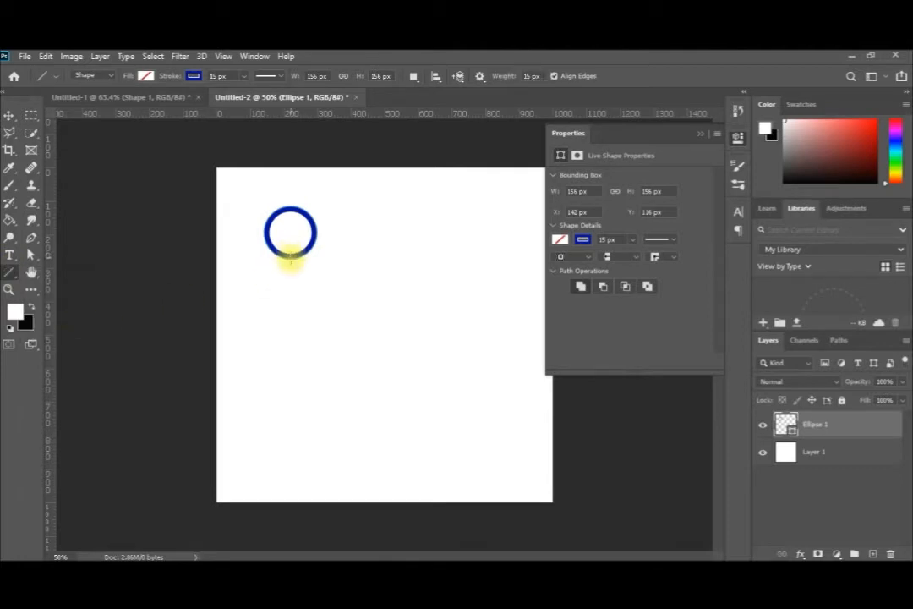
pyautogui.moveTo(290, 258); pyautogui.dragTo(293, 354)
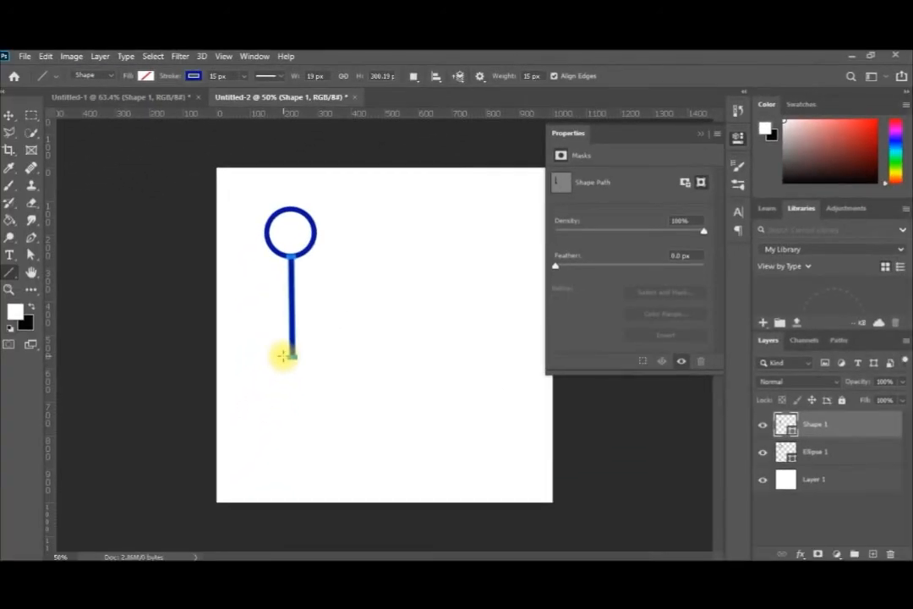
pyautogui.moveTo(281, 356); pyautogui.dragTo(306, 356)
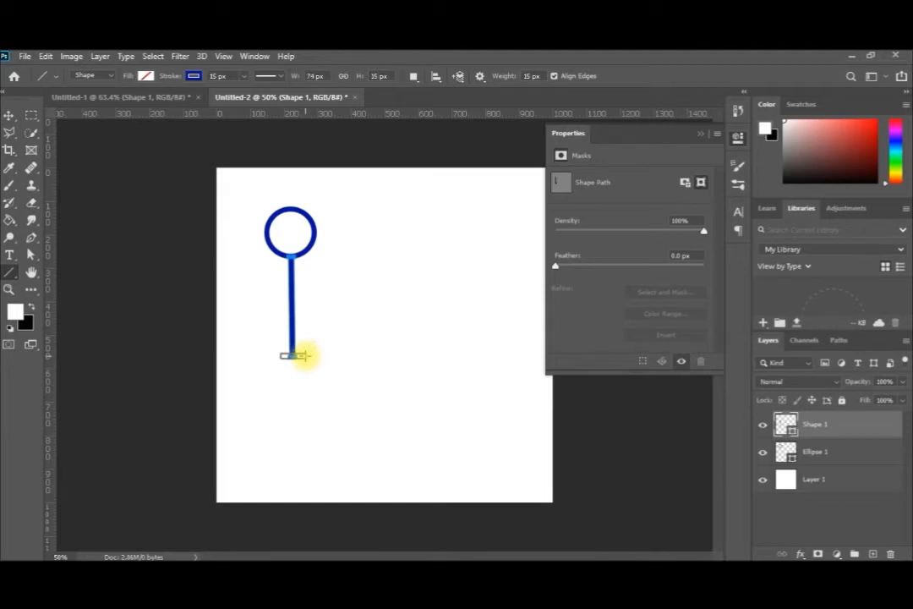
# Step: Draw two bent legs from the ends of the hip line and two bent arms from the upper body, using two line segments each
pyautogui.moveTo(282, 356); pyautogui.dragTo(275, 450)
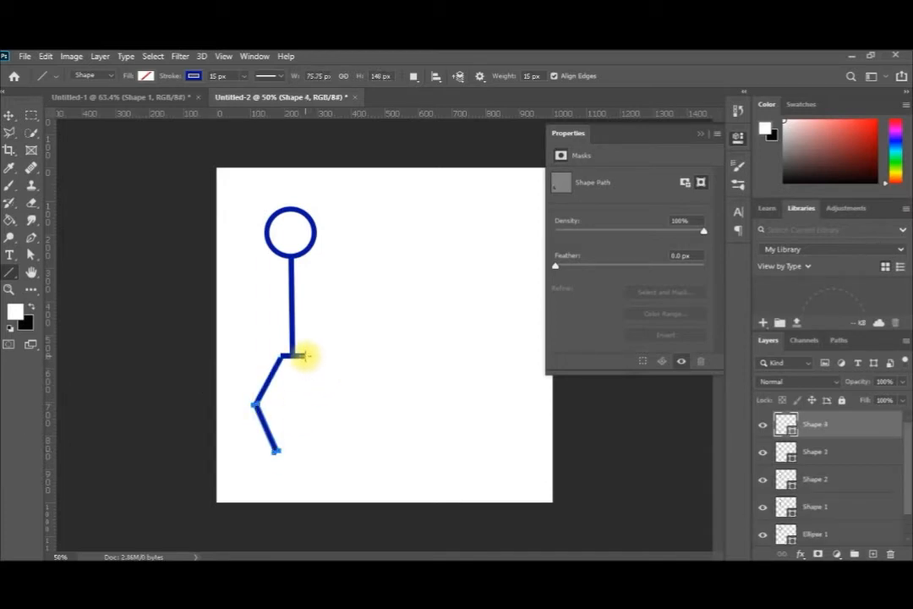
pyautogui.moveTo(305, 356); pyautogui.dragTo(313, 450)
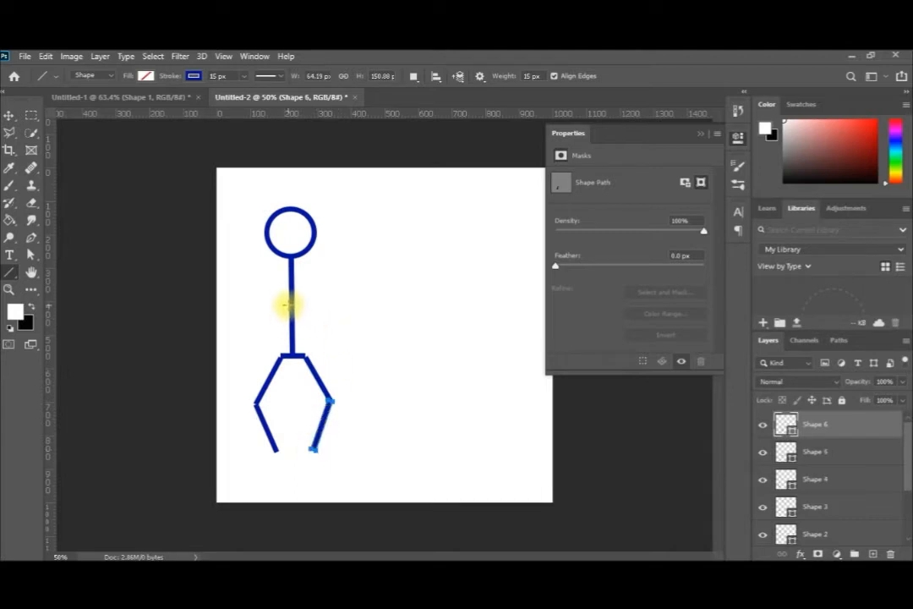
pyautogui.moveTo(289, 288); pyautogui.dragTo(264, 342)
pyautogui.moveTo(292, 283); pyautogui.dragTo(353, 277)
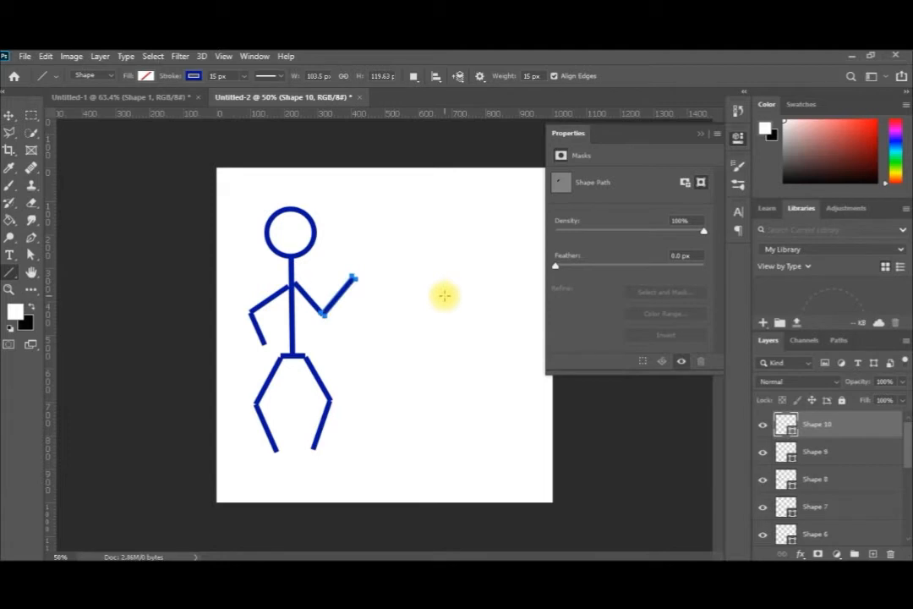
# Step: Select all the stick figure's circle and line layers and merge them into a single shape layer
pyautogui.keyDown('ctrl'); pyautogui.click(861, 462); pyautogui.keyUp('ctrl')
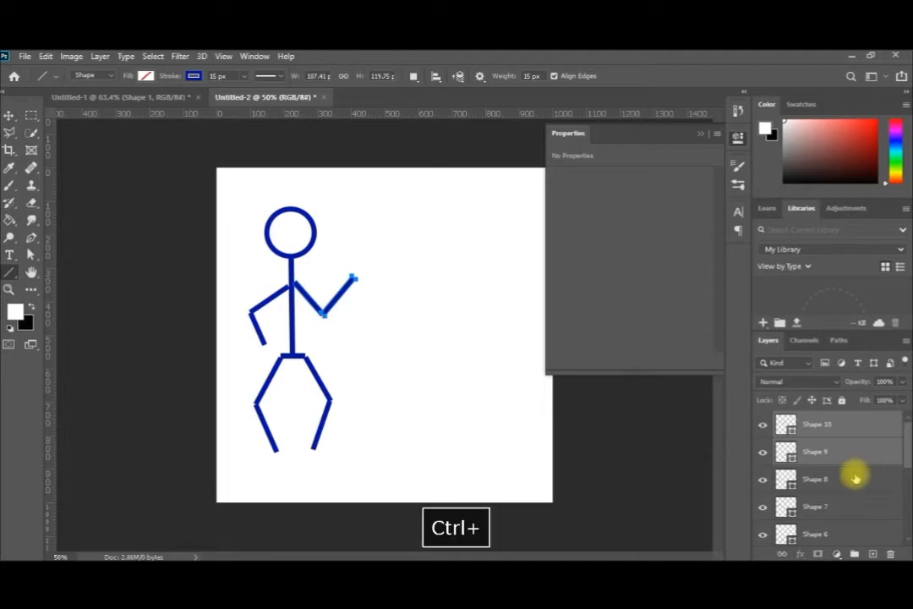
pyautogui.keyDown('ctrl'); pyautogui.click(844, 491); pyautogui.keyUp('ctrl')
pyautogui.keyDown('ctrl'); pyautogui.click(844, 509); pyautogui.keyUp('ctrl')
pyautogui.keyDown('ctrl'); pyautogui.click(844, 533); pyautogui.keyUp('ctrl')
pyautogui.moveTo(906, 426)
pyautogui.mouseDown()
pyautogui.moveTo(909, 505)
pyautogui.moveTo(908, 431)
pyautogui.mouseUp()
pyautogui.click(829, 442)
pyautogui.keyDown('ctrl'); pyautogui.click(823, 469); pyautogui.keyUp('ctrl')
pyautogui.keyDown('ctrl'); pyautogui.click(824, 497); pyautogui.keyUp('ctrl')
pyautogui.keyDown('ctrl'); pyautogui.click(823, 525); pyautogui.keyUp('ctrl')
pyautogui.keyDown('ctrl'); pyautogui.click(833, 503); pyautogui.keyUp('ctrl')
pyautogui.keyDown('ctrl'); pyautogui.click(832, 533); pyautogui.keyUp('ctrl')
pyautogui.keyDown('ctrl'); pyautogui.click(831, 508); pyautogui.keyUp('ctrl')
pyautogui.keyDown('ctrl'); pyautogui.click(835, 479); pyautogui.keyUp('ctrl')
pyautogui.keyDown('ctrl'); pyautogui.click(837, 451); pyautogui.keyUp('ctrl')
pyautogui.keyDown('ctrl'); pyautogui.click(838, 433); pyautogui.keyUp('ctrl')
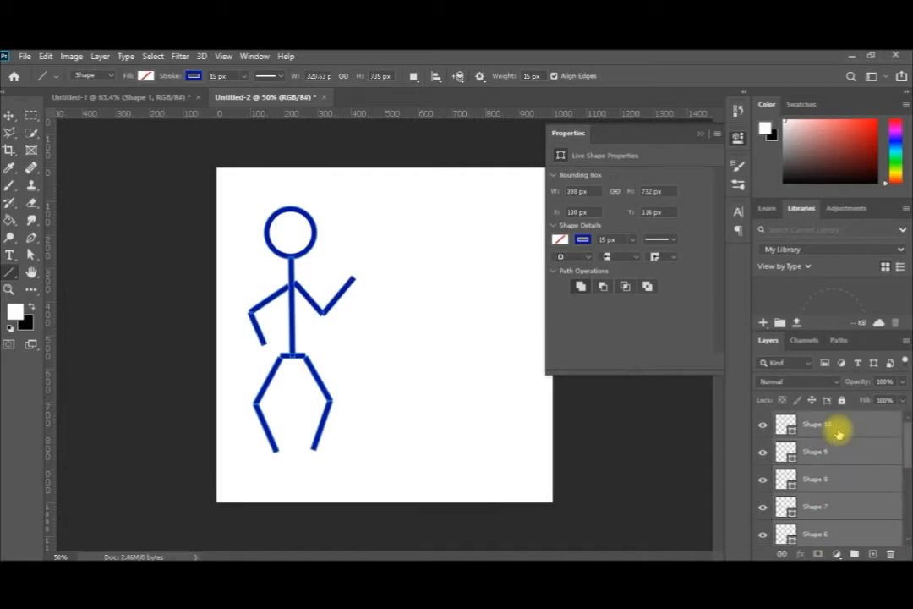
pyautogui.rightClick(843, 433)
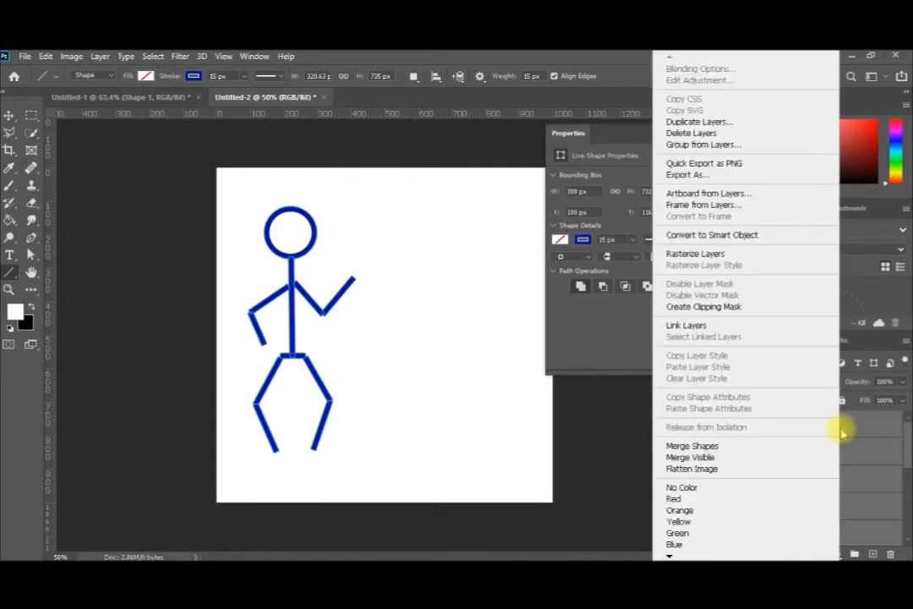
pyautogui.click(759, 447)
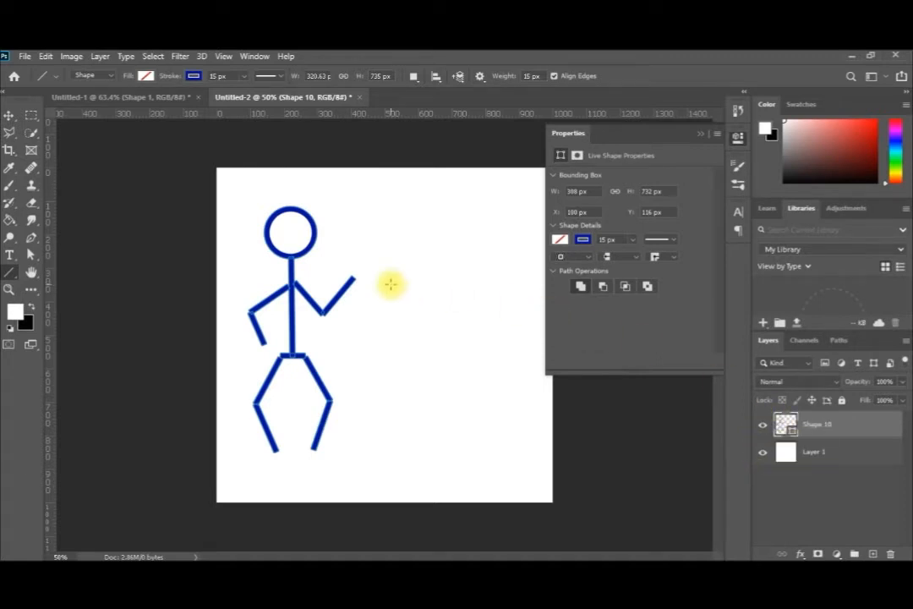
# Step: Duplicate the merged stick figure layer and move the copy horizontally into the right half of the canvas
pyautogui.rightClick(827, 431)
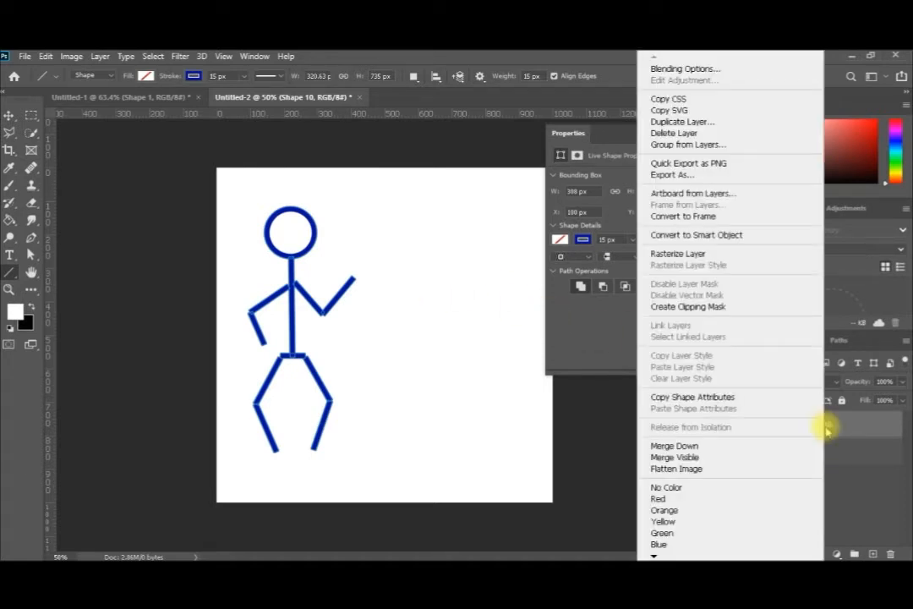
pyautogui.click(732, 127)
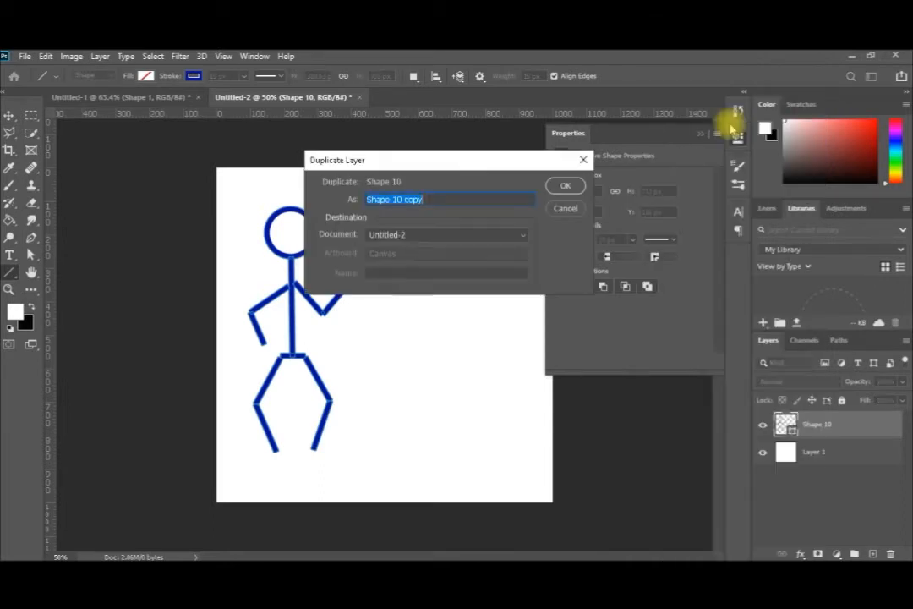
pyautogui.click(565, 186)
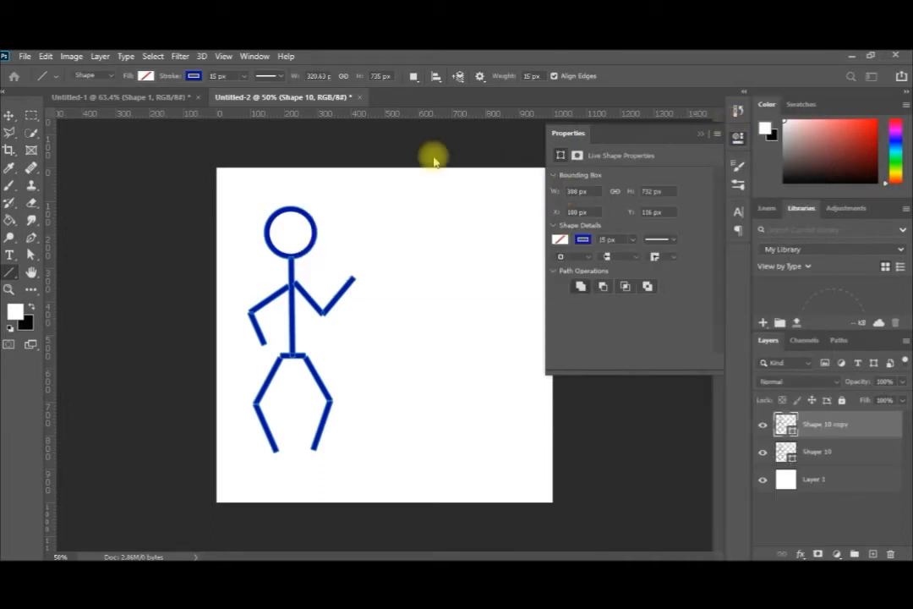
pyautogui.click(11, 114)
pyautogui.moveTo(290, 292); pyautogui.dragTo(451, 290)
pyautogui.click(700, 134)
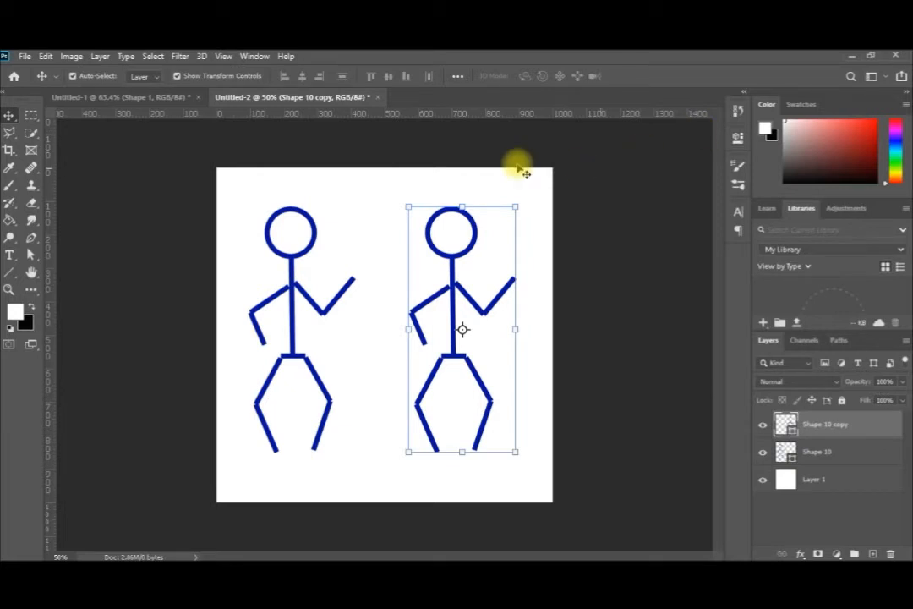
# Step: Convert the figure copy to a smart object and apply the Wind filter with method Blast and direction From the Right
pyautogui.click(180, 56)
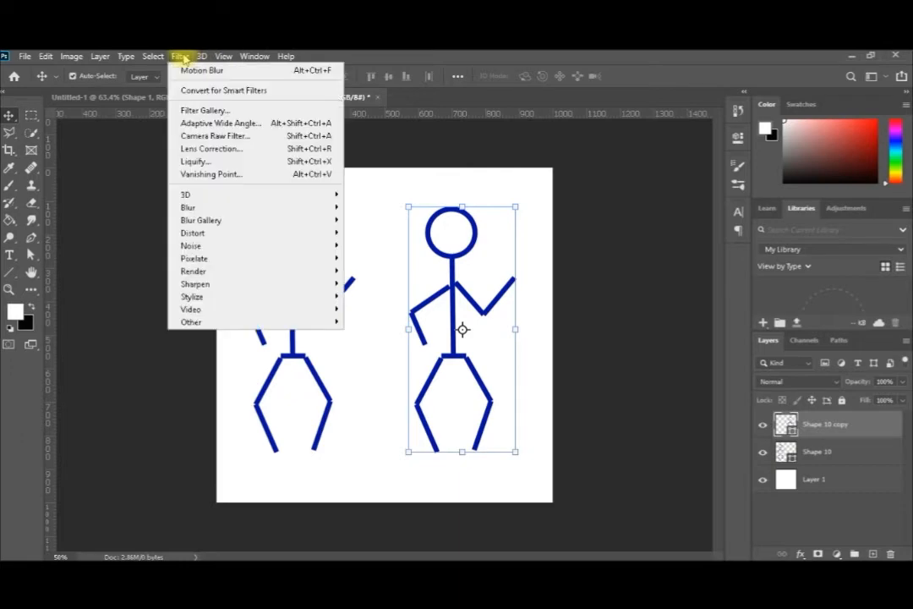
pyautogui.moveTo(225, 302)
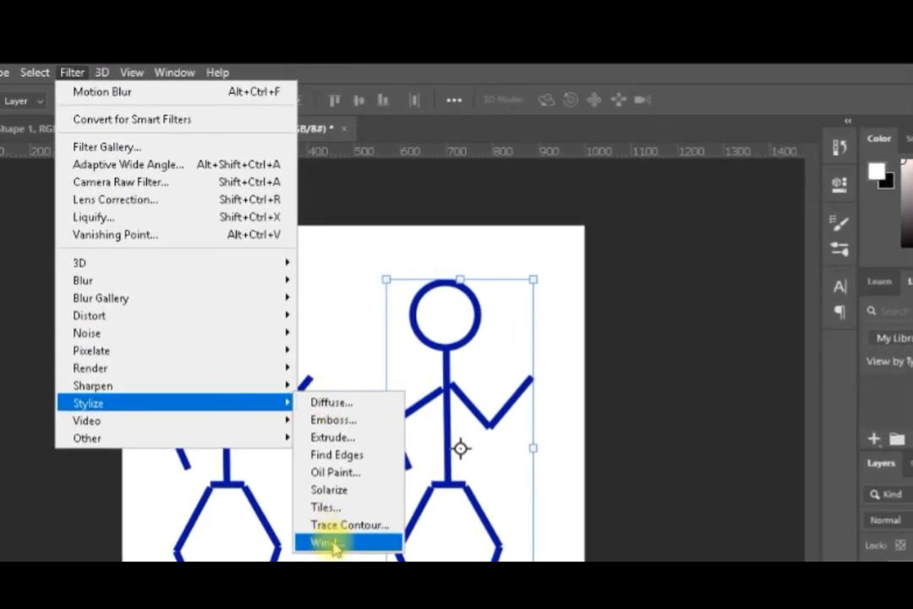
pyautogui.click(336, 545)
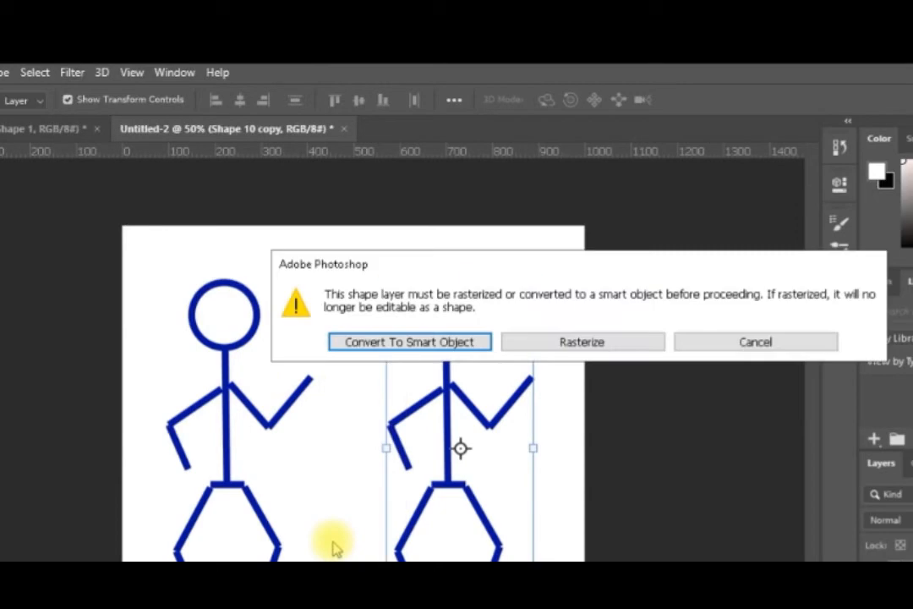
pyautogui.click(429, 343)
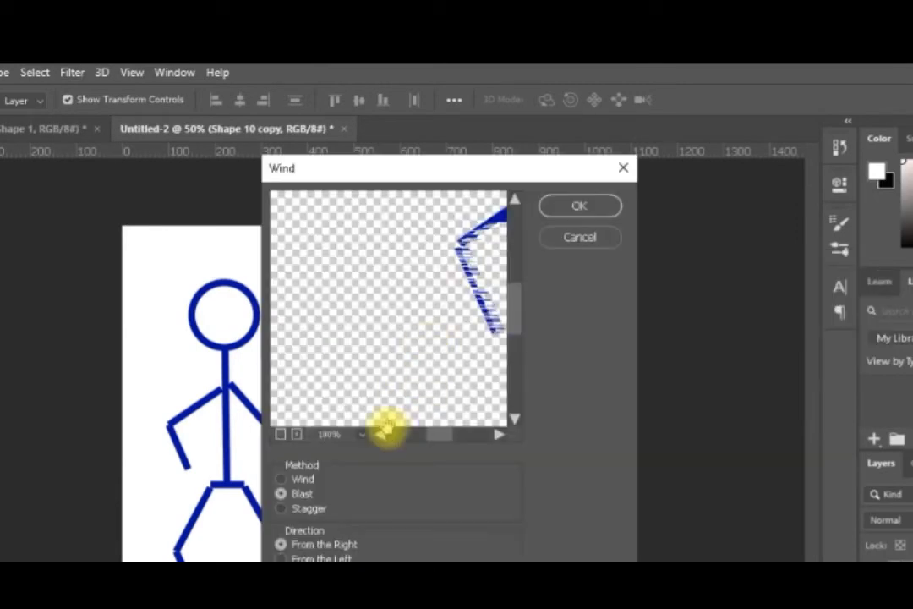
pyautogui.click(282, 479)
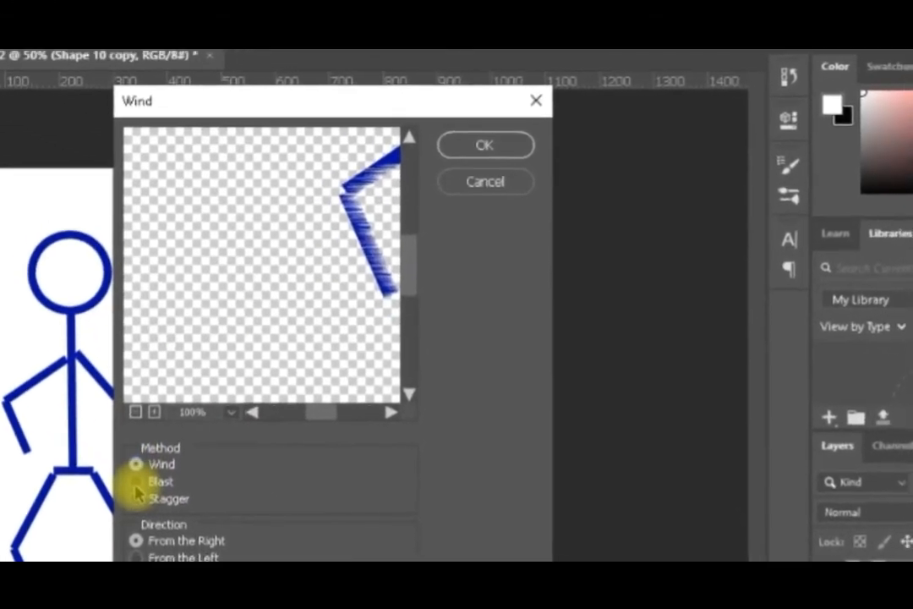
pyautogui.click(187, 488)
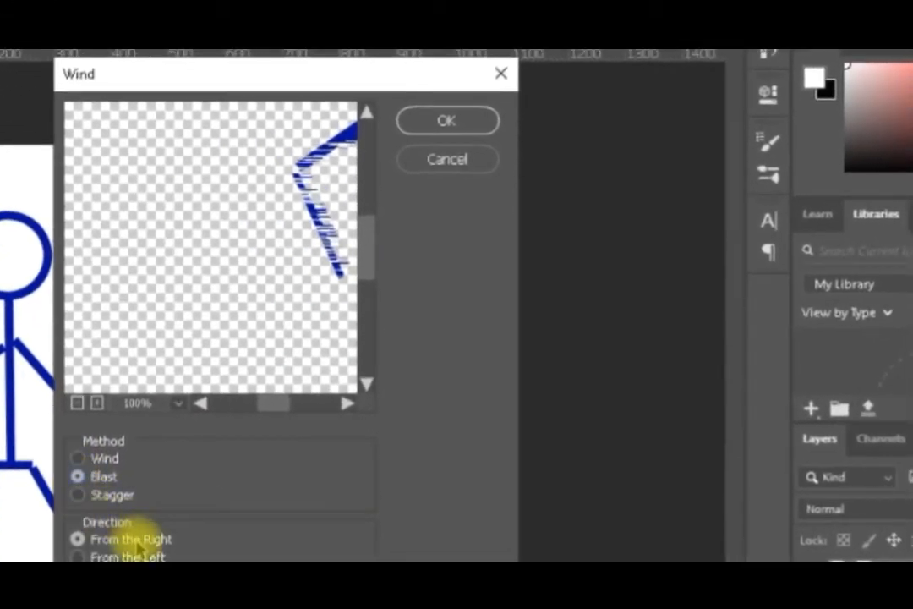
pyautogui.click(76, 556)
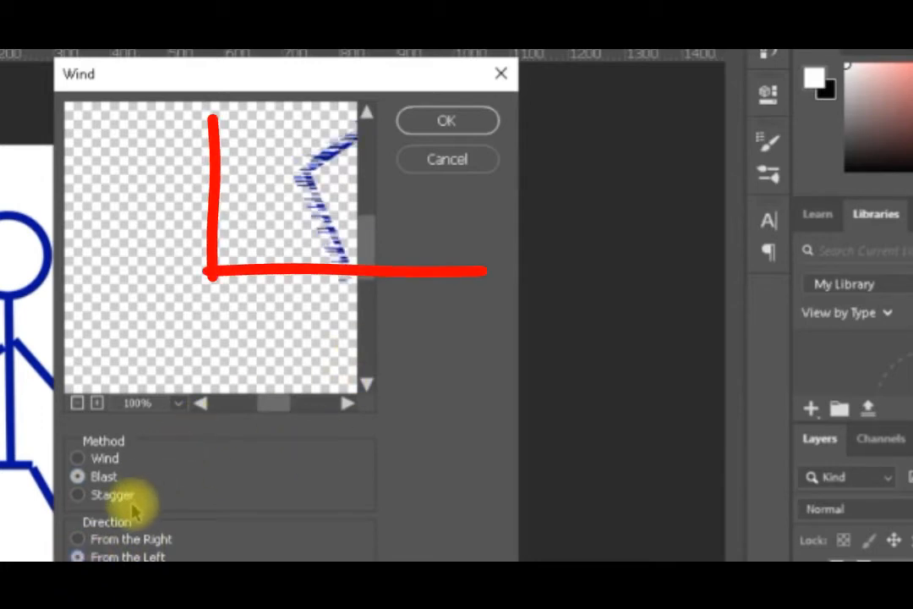
pyautogui.click(83, 539)
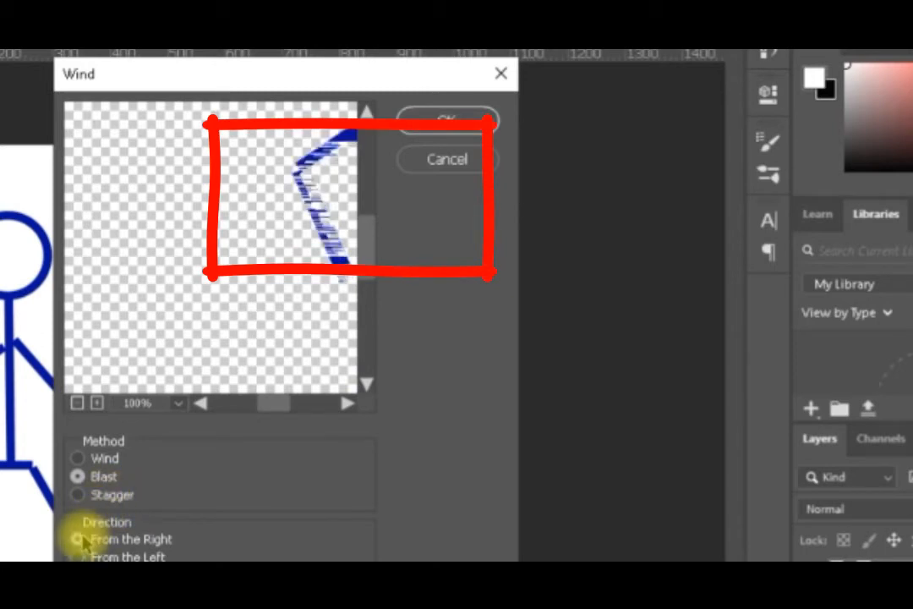
pyautogui.click(78, 477)
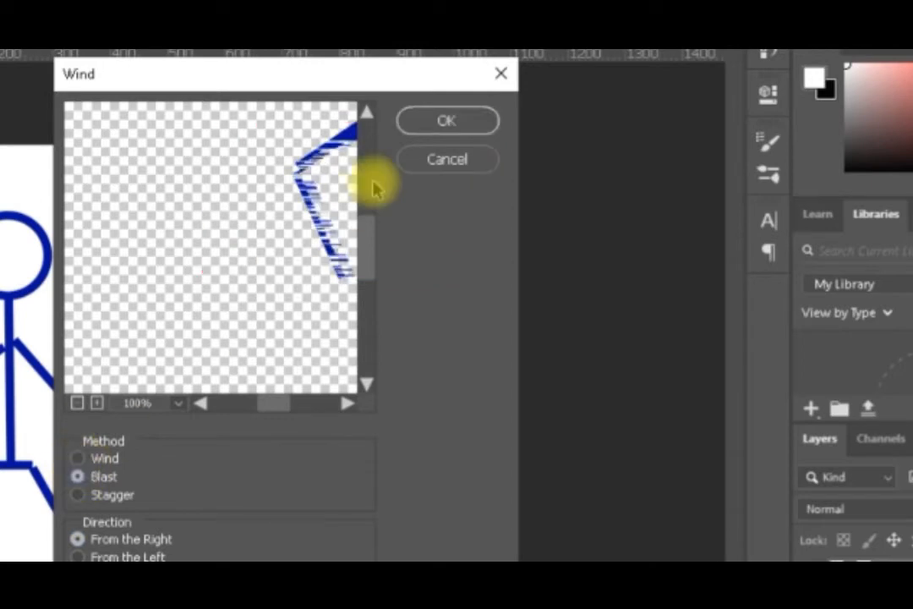
pyautogui.click(446, 120)
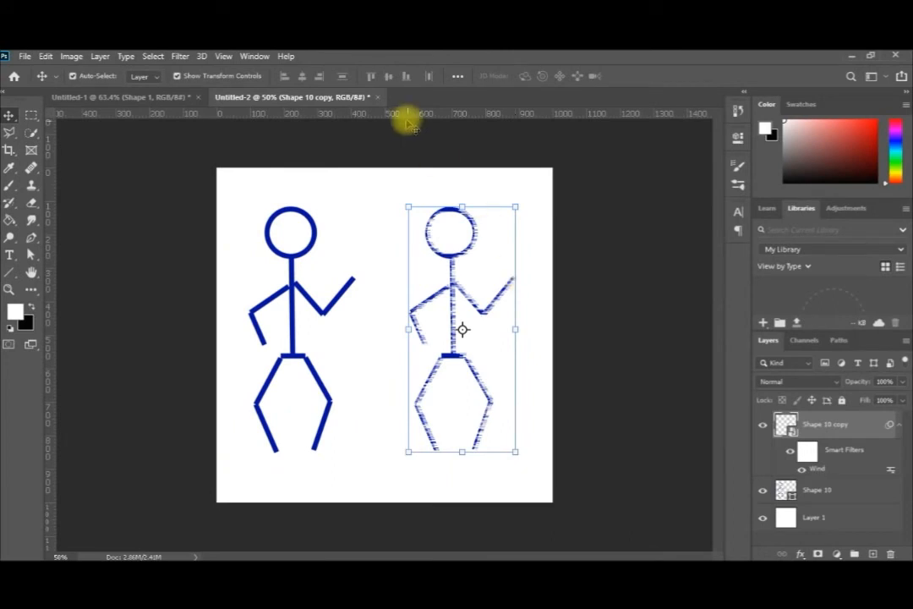
# Step: Try a second pass of the Wind filter on the figure copy and undo it
pyautogui.click(182, 58)
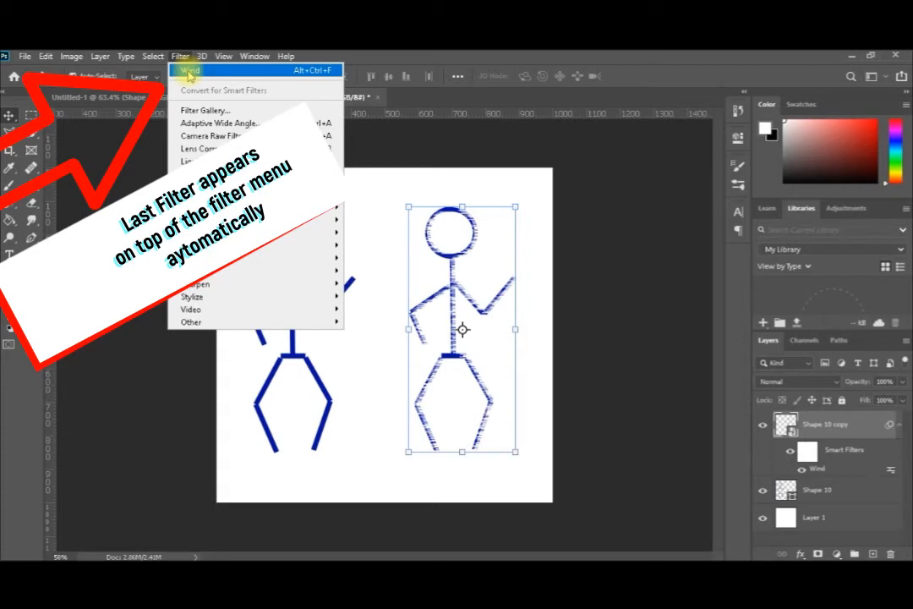
pyautogui.click(188, 74)
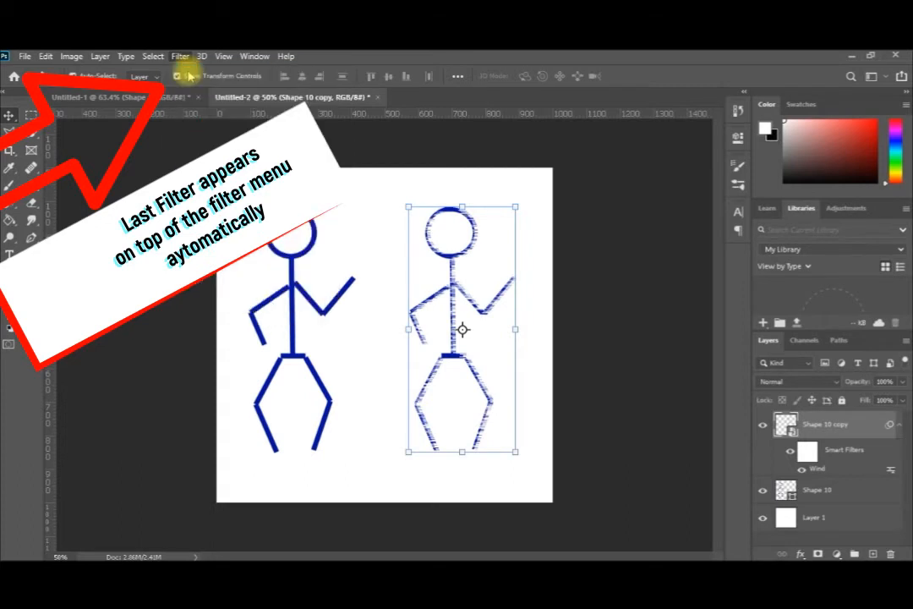
pyautogui.click(530, 153)
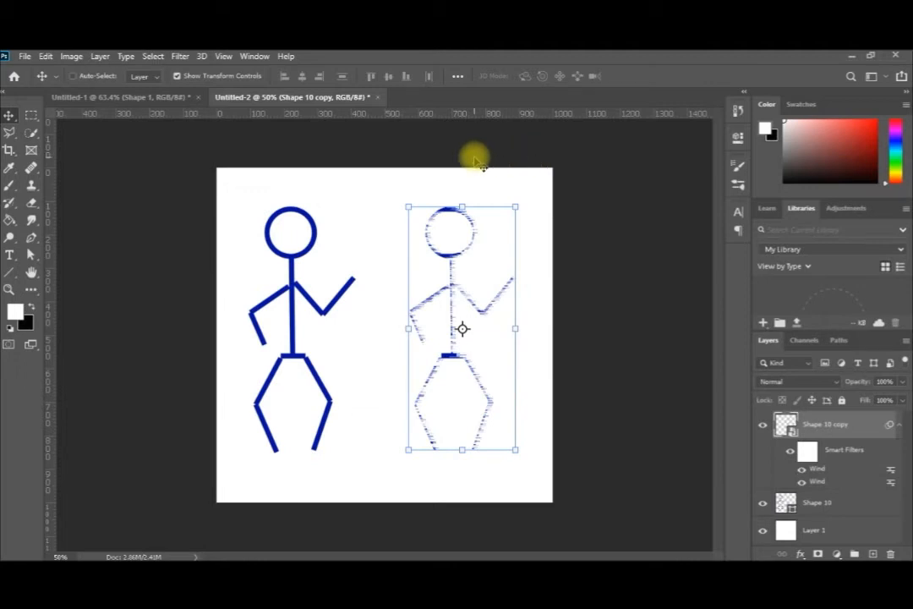
pyautogui.hotkey('ctrl', 'z')
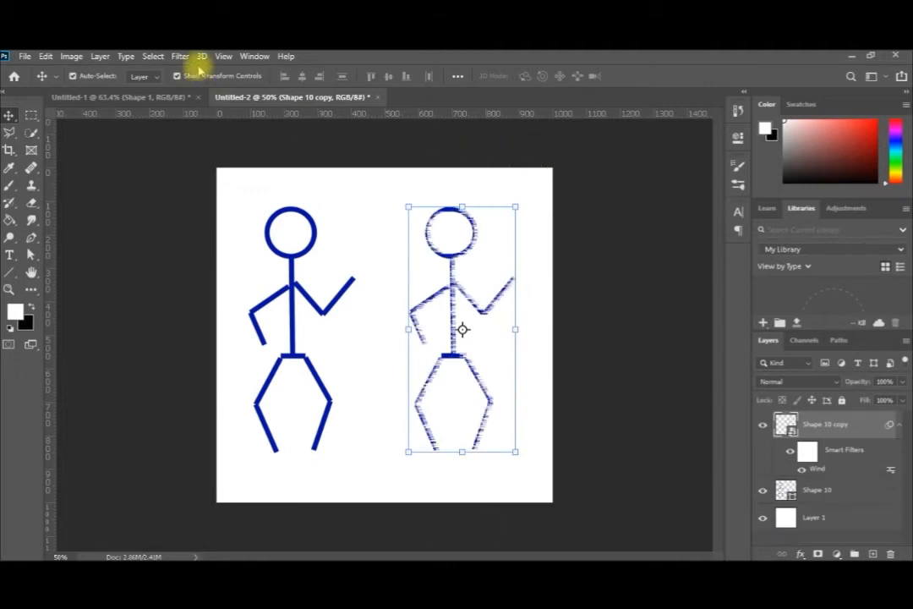
# Step: Apply a Motion Blur to the figure copy with a 20° angle and a 20 px distance
pyautogui.click(180, 56)
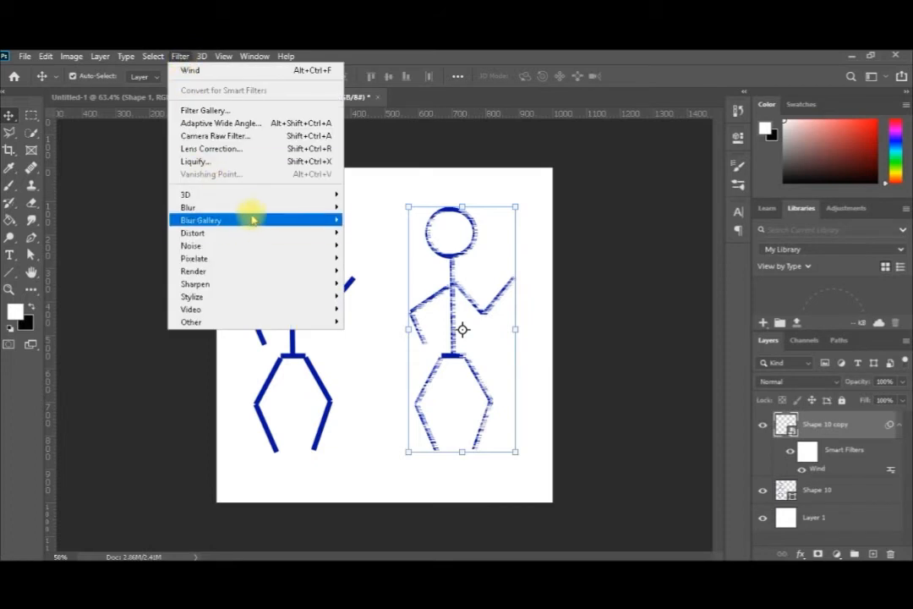
pyautogui.moveTo(300, 206)
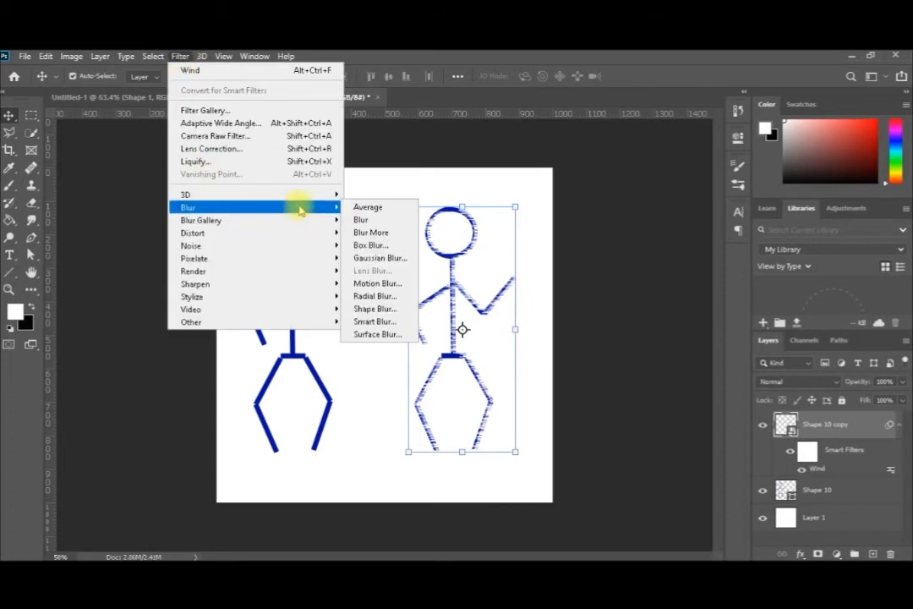
pyautogui.click(373, 283)
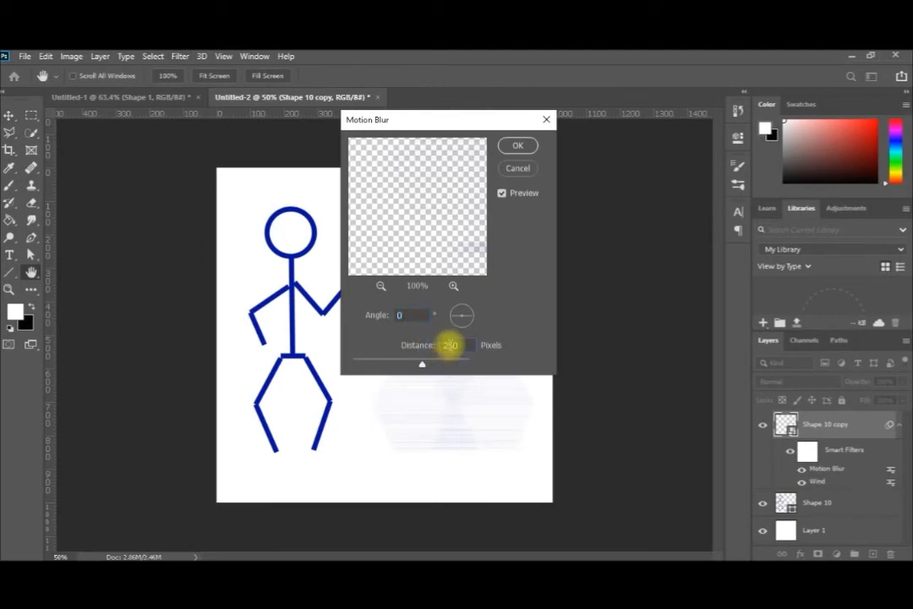
pyautogui.press('BackSpace')
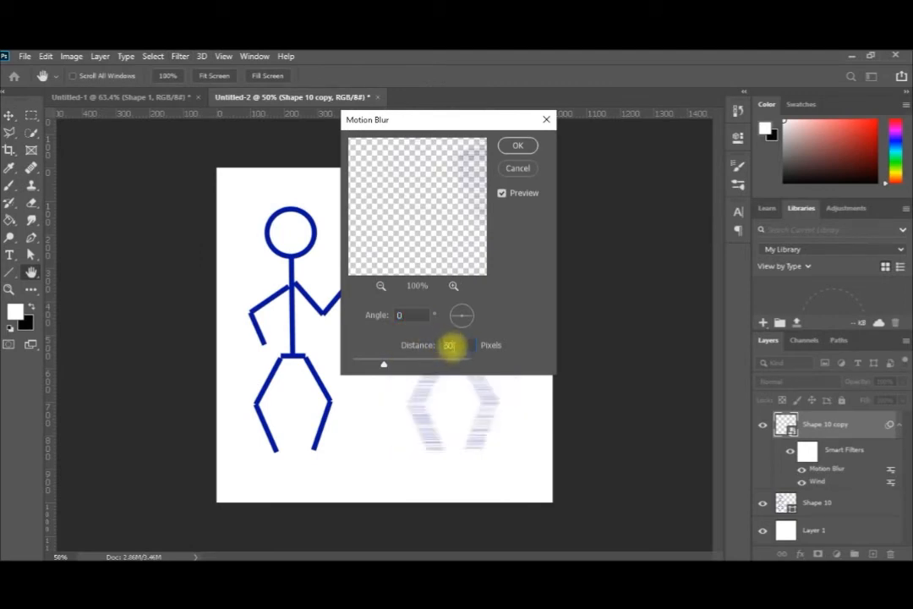
pyautogui.press('BackSpace')
pyautogui.write('2')
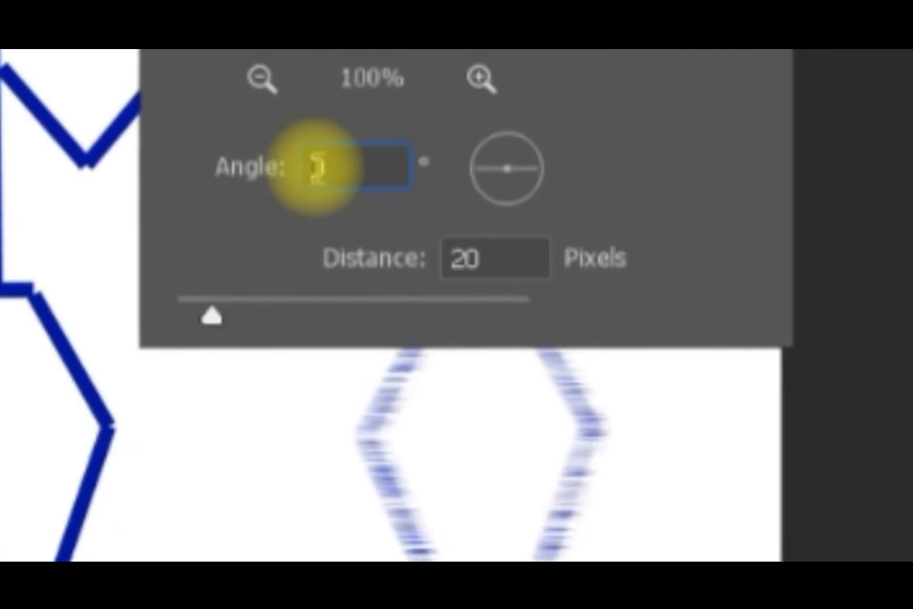
pyautogui.write('20')
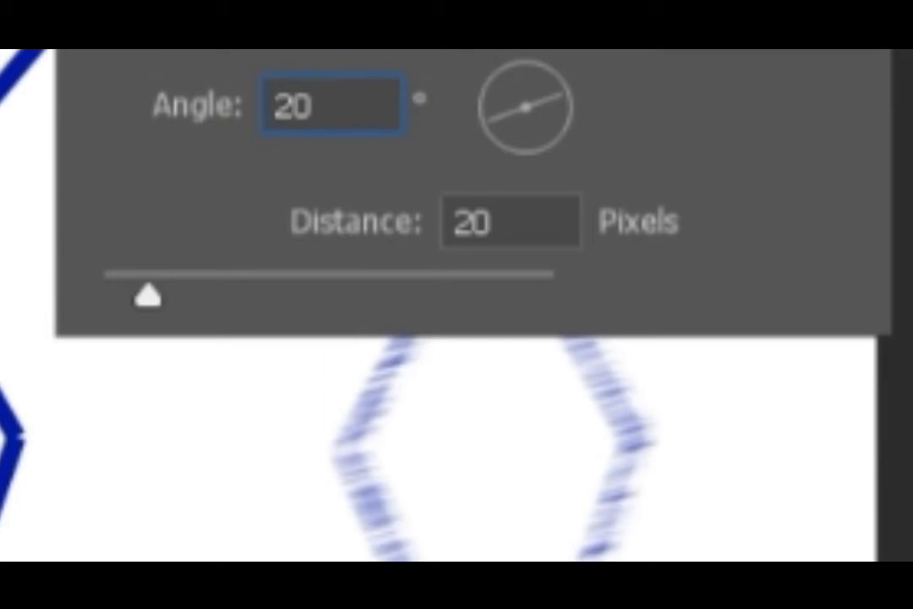
pyautogui.press('Return')
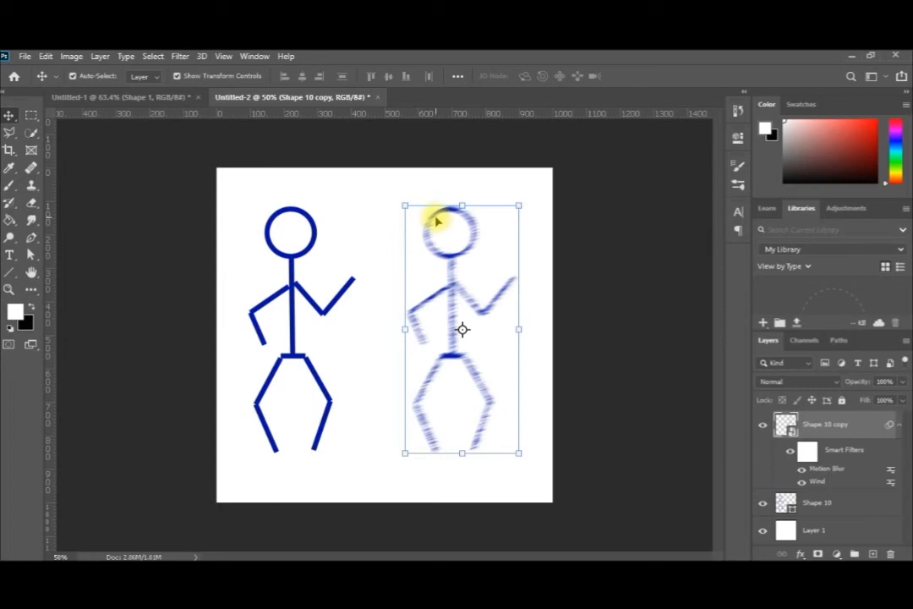
# Step: Select the left half of the figure copy with a rectangular marquee and try to delete the selected part
pyautogui.click(31, 115)
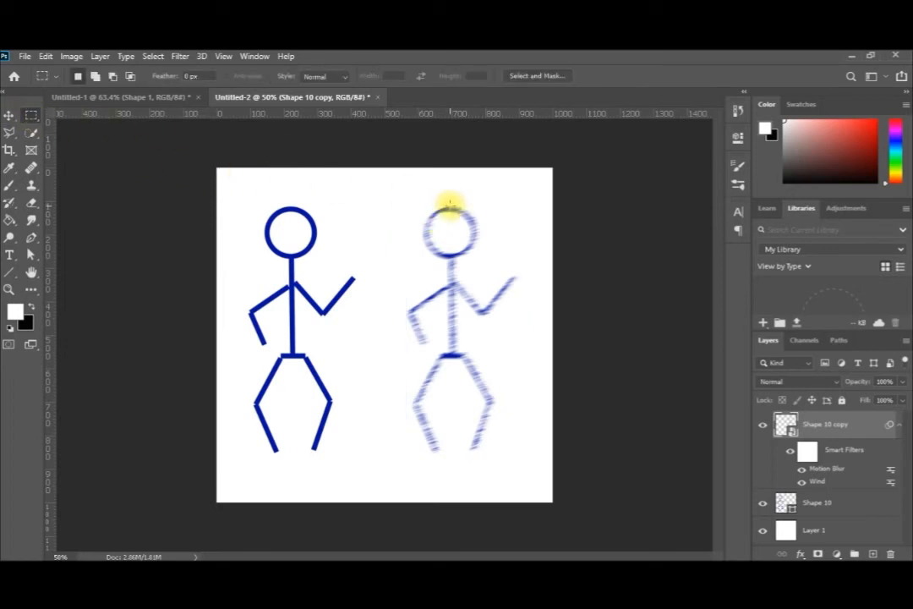
pyautogui.moveTo(450, 205); pyautogui.dragTo(391, 456)
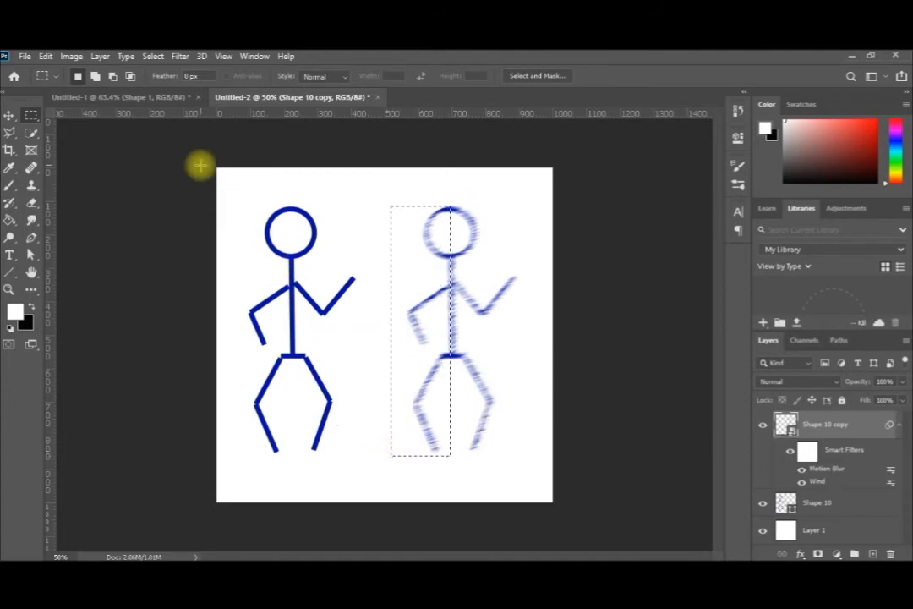
pyautogui.press('Delete')
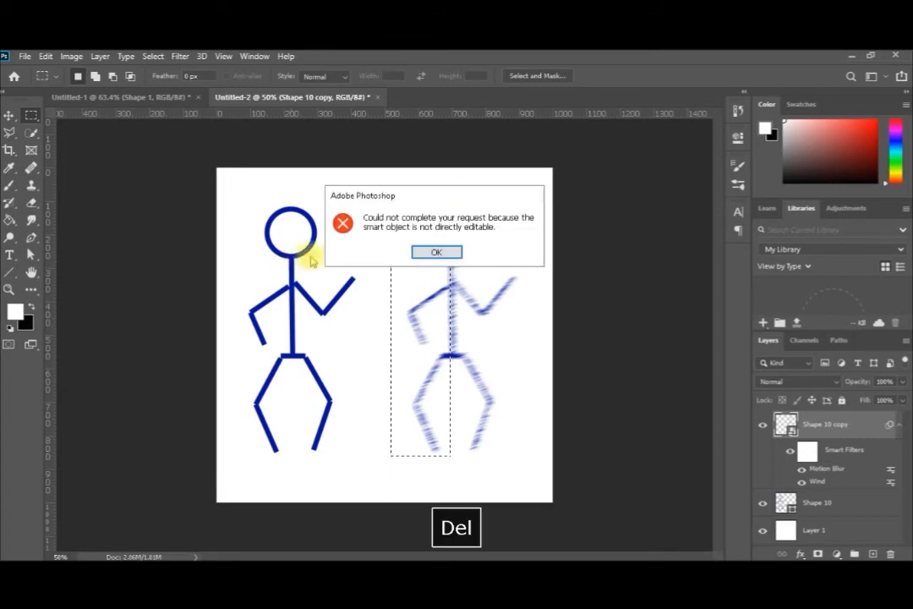
pyautogui.click(437, 252)
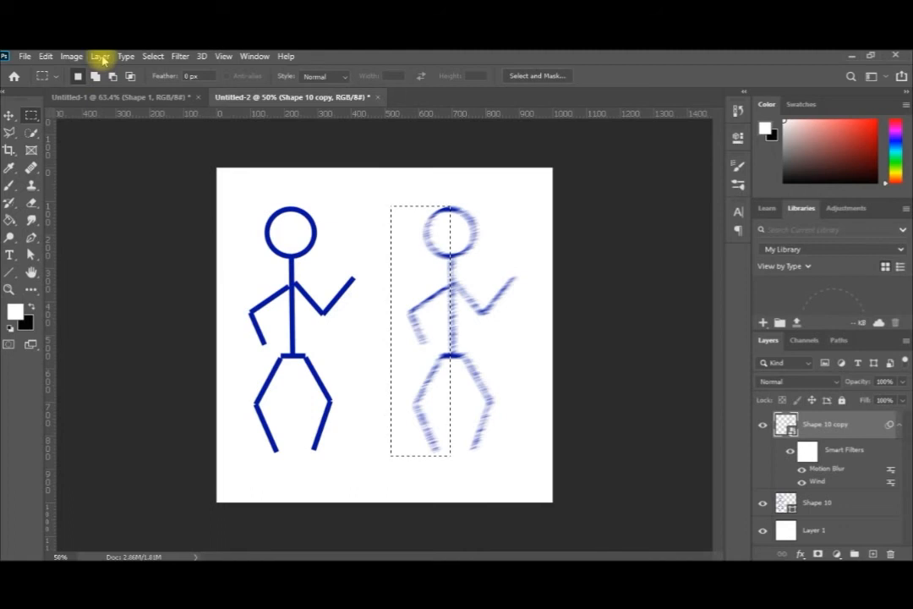
# Step: Rasterize the blurred figure copy's layer, delete its selected left half, and clear the selection
pyautogui.click(99, 57)
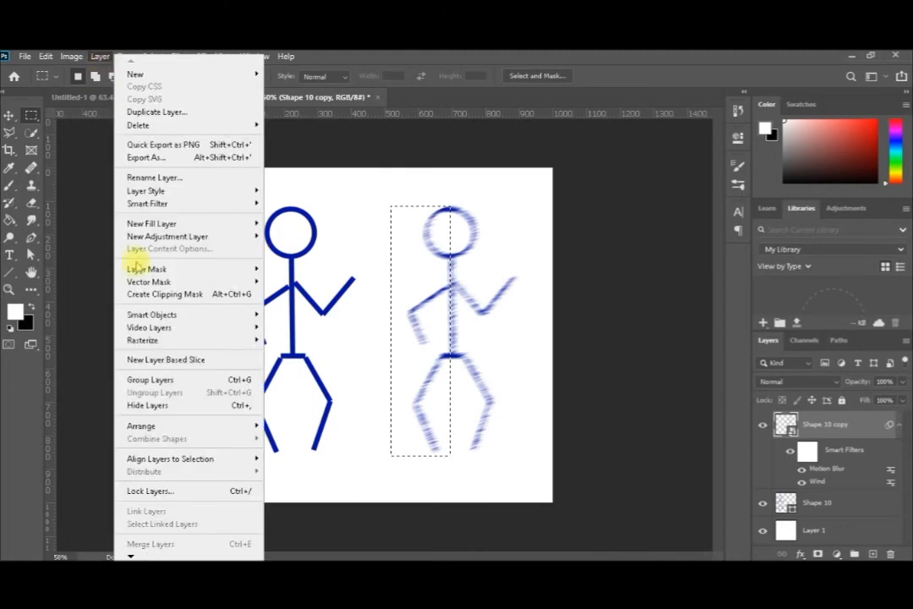
pyautogui.moveTo(222, 342)
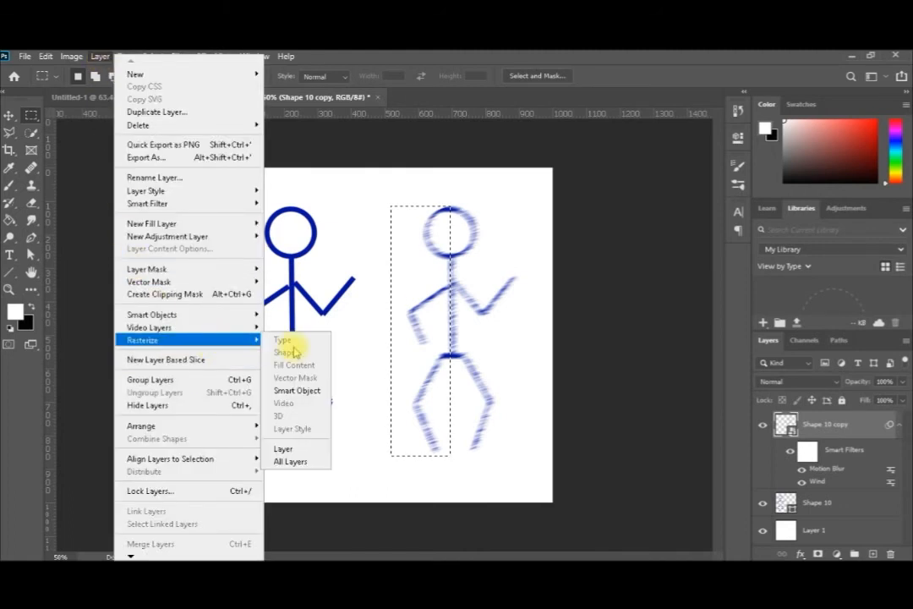
pyautogui.click(298, 449)
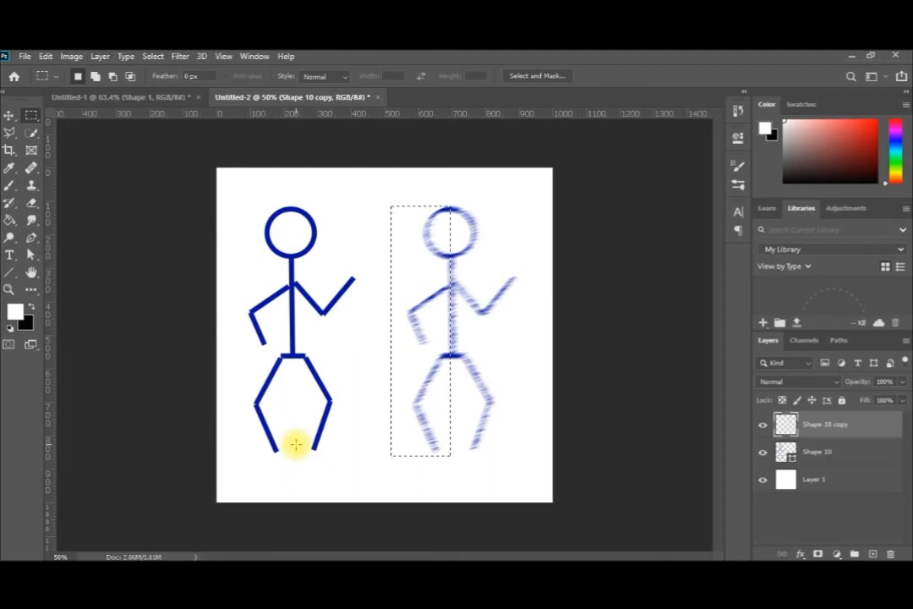
pyautogui.press('Delete')
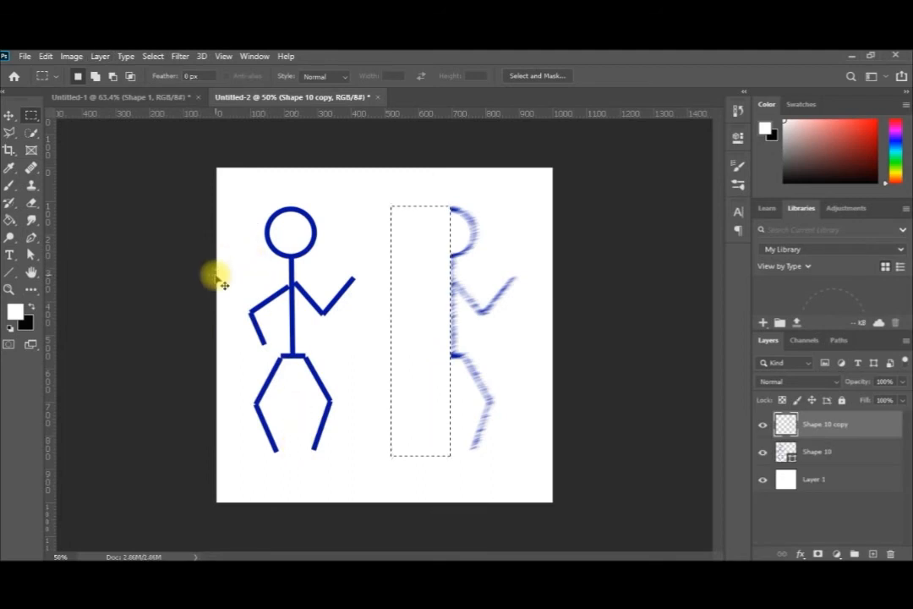
pyautogui.hotkey('ctrl', 'd')
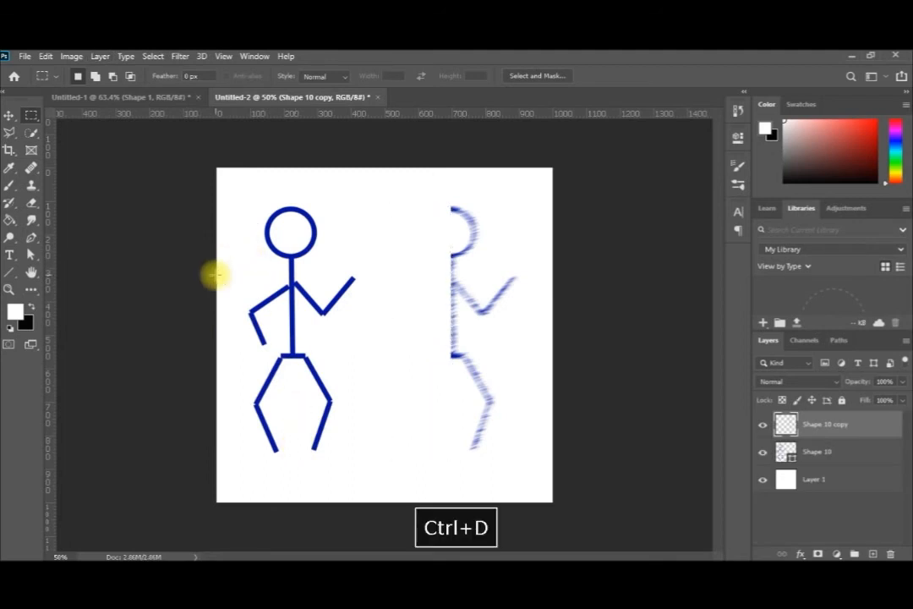
# Step: Select the right half of the original figure on the Shape 10 layer with a rectangular marquee and try to delete it
pyautogui.click(817, 452)
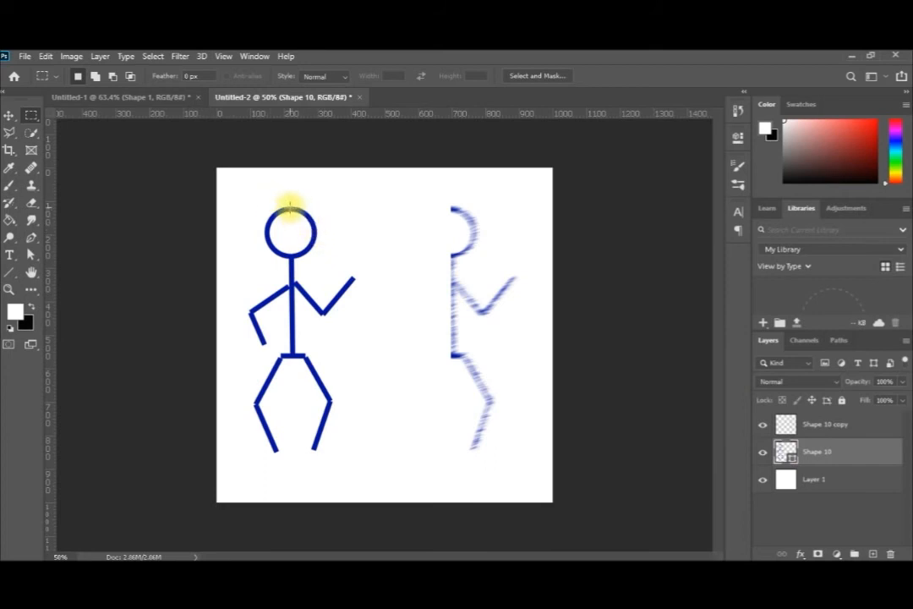
pyautogui.moveTo(289, 206); pyautogui.dragTo(365, 459)
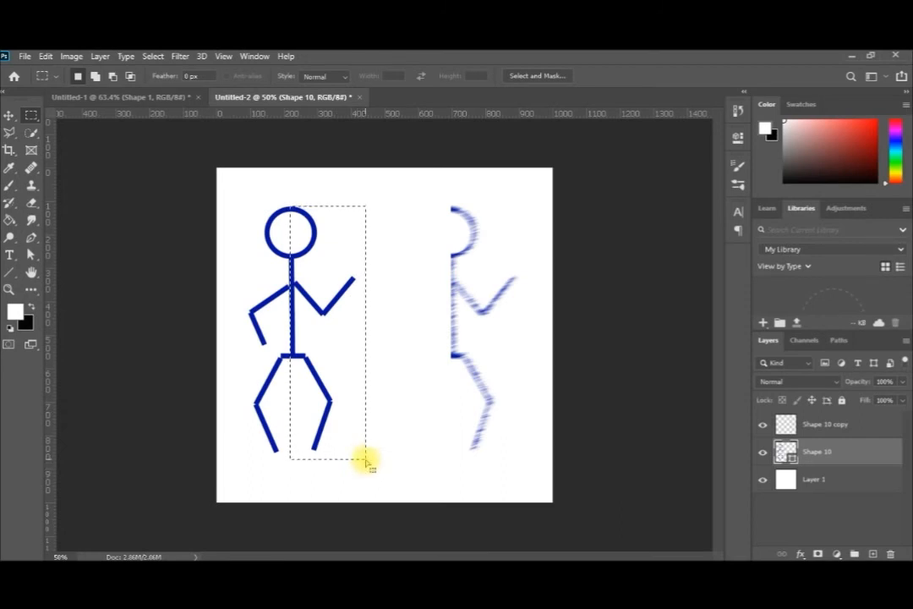
pyautogui.press('Right')
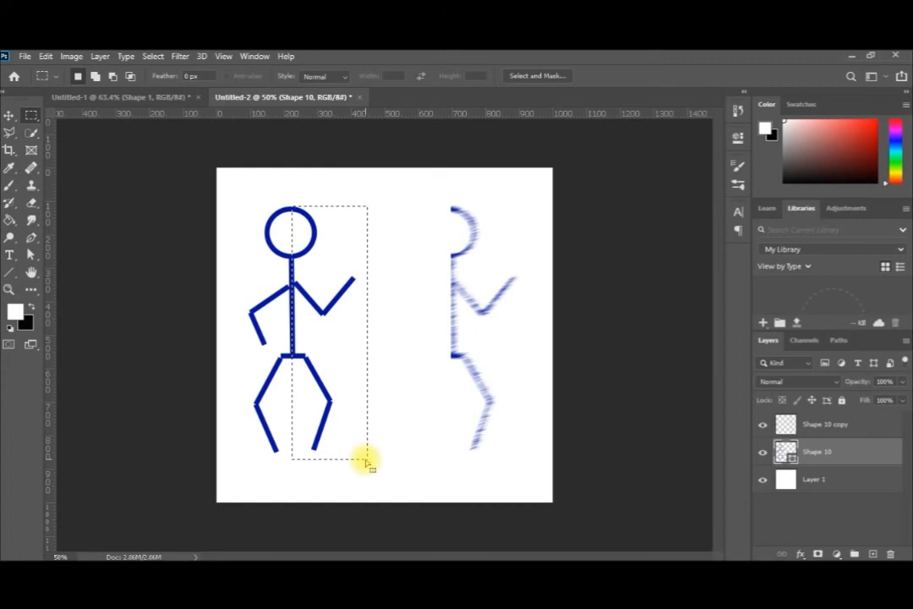
pyautogui.press('Delete')
pyautogui.press('Return')
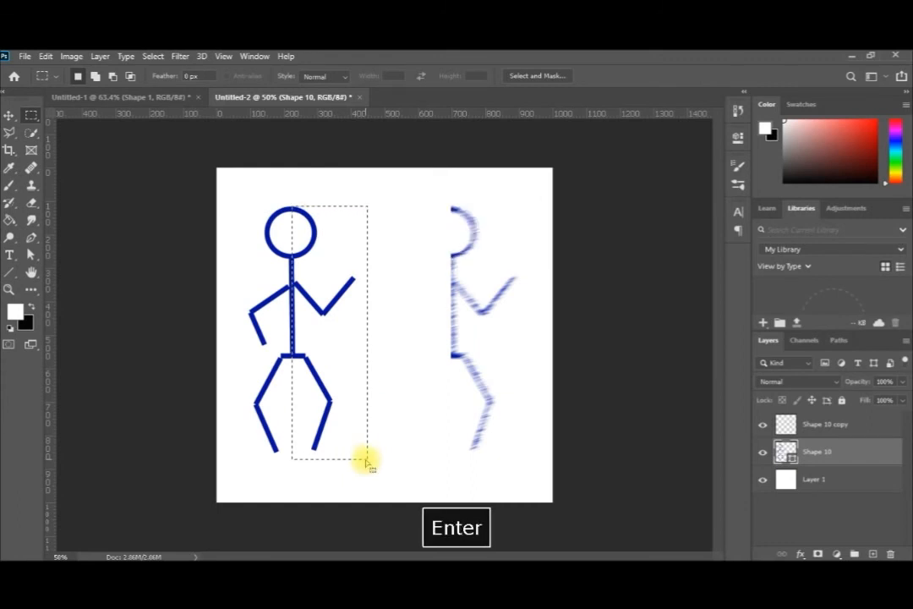
# Step: Rasterize the Shape 10 layer, delete the selected right half of the original figure, and clear the selection
pyautogui.click(72, 56)
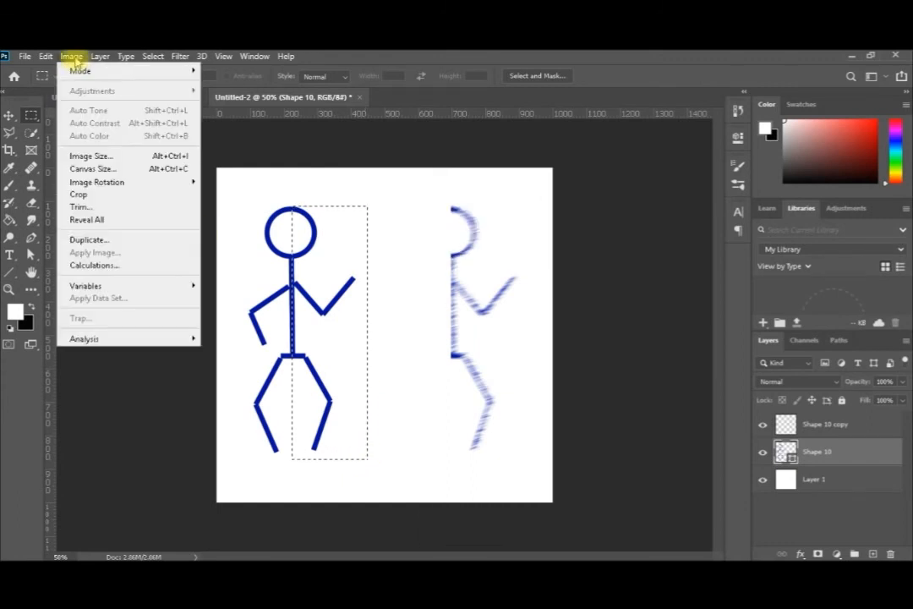
pyautogui.moveTo(100, 56)
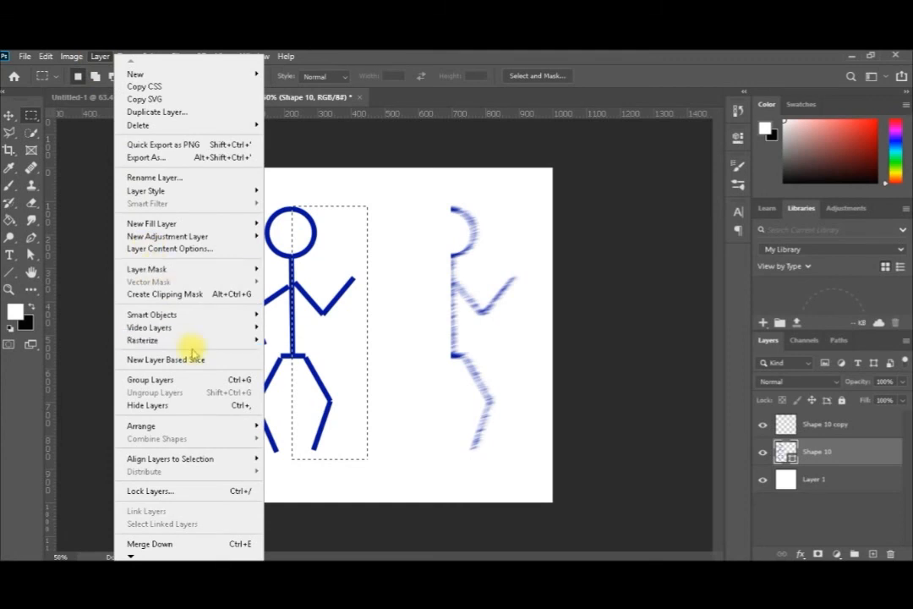
pyautogui.moveTo(203, 341)
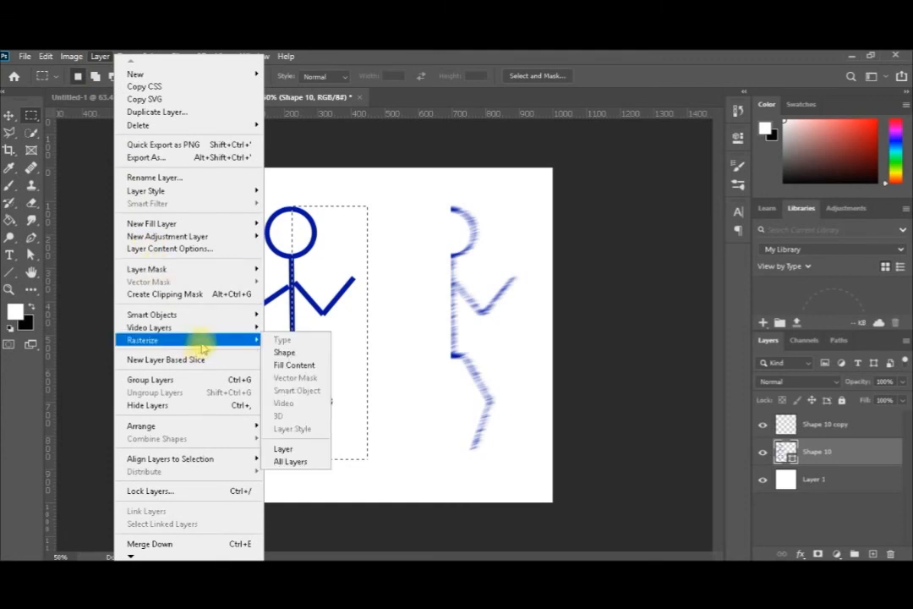
pyautogui.click(295, 449)
pyautogui.press('Delete')
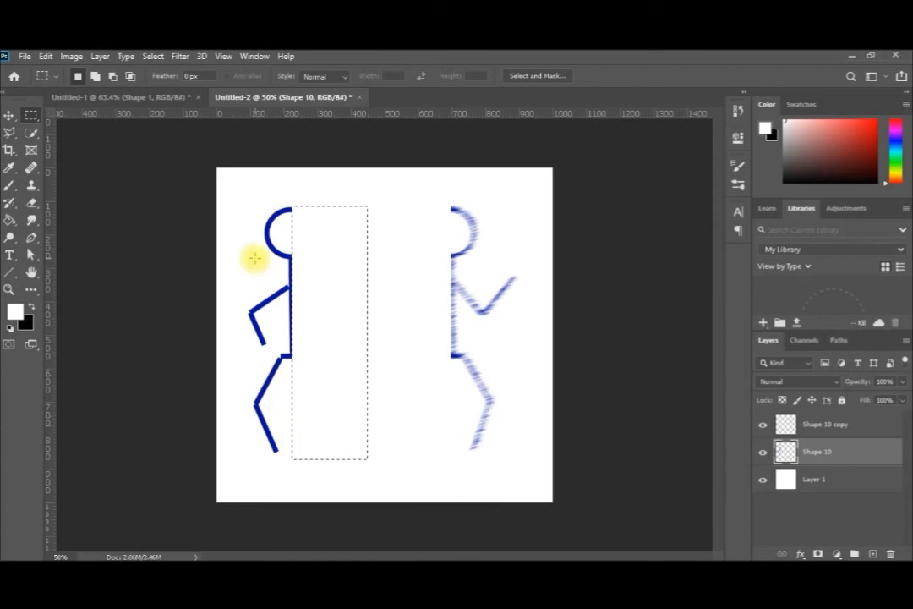
pyautogui.hotkey('ctrl', 'd')
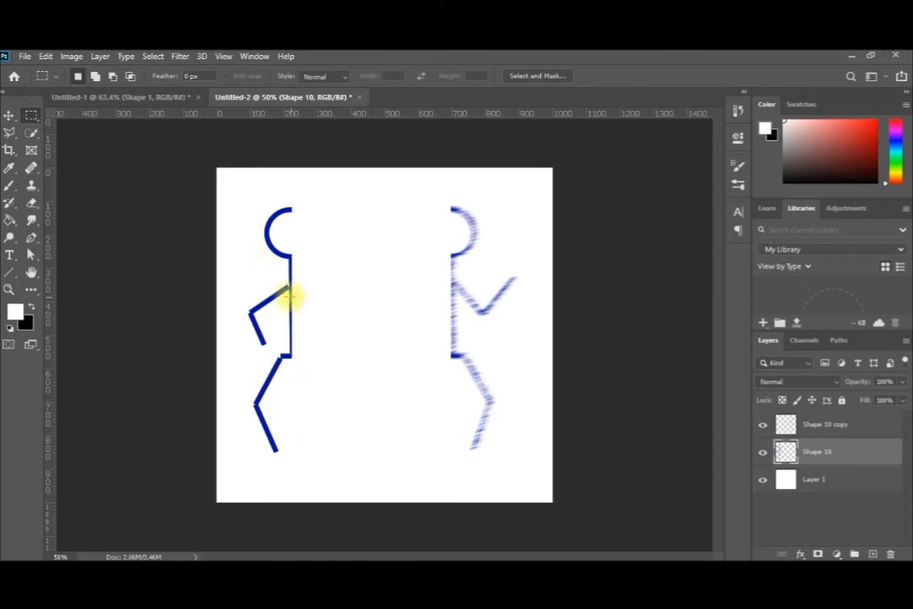
# Step: Move the original figure's remaining left half against the blurred right half so the two form one complete figure
pyautogui.click(9, 115)
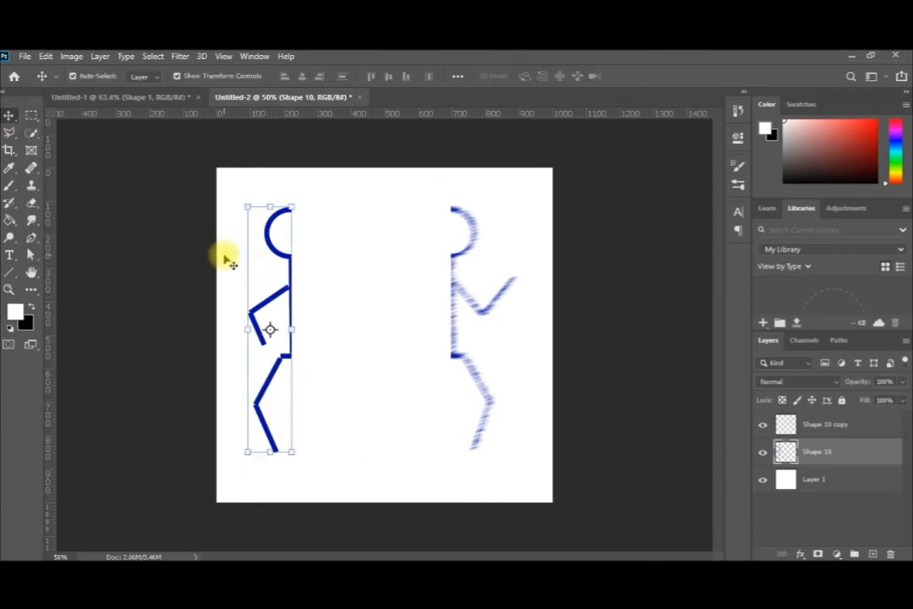
pyautogui.moveTo(267, 303); pyautogui.dragTo(430, 303)
pyautogui.press('Right')
pyautogui.press('Right')
pyautogui.press('Right')
pyautogui.press('Right')
pyautogui.press('Right')
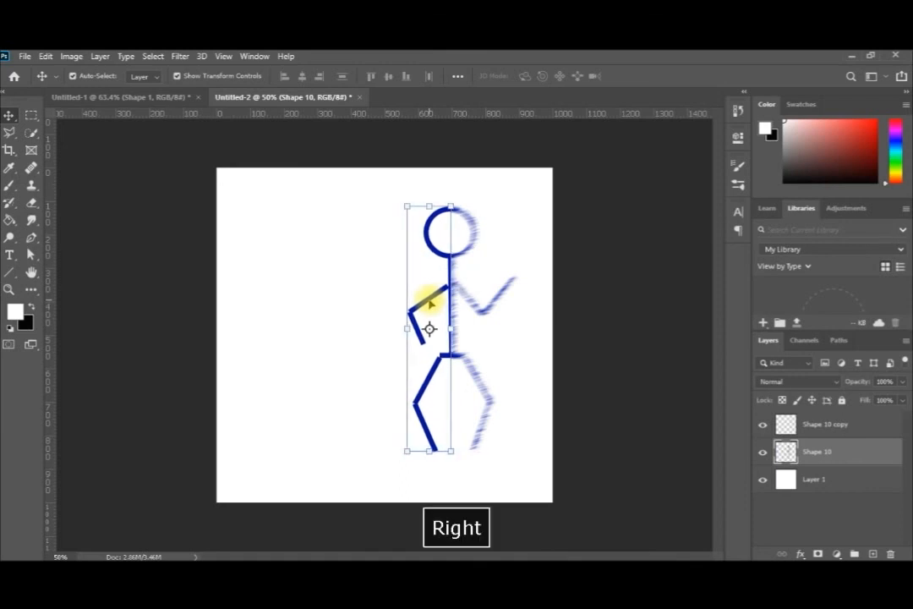
pyautogui.click(396, 289)
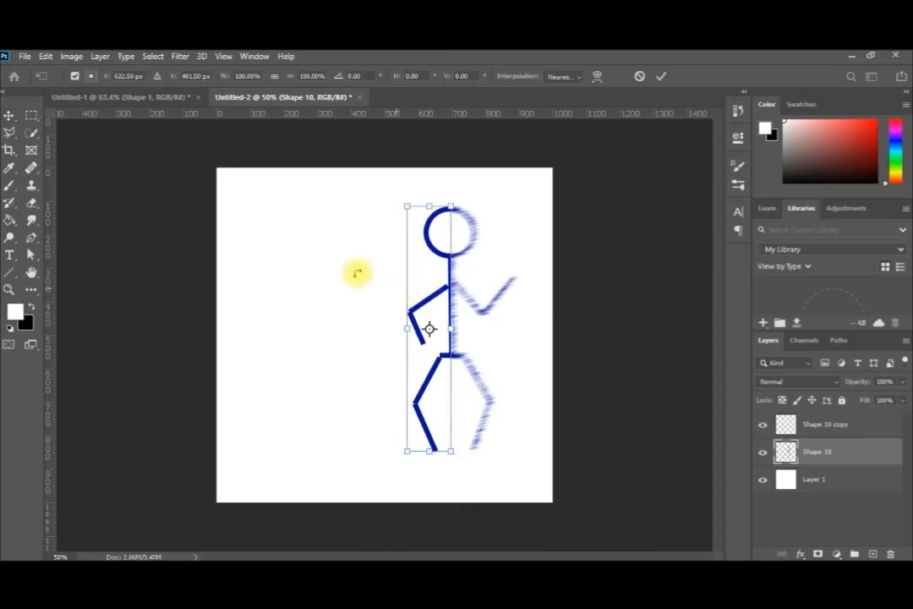
pyautogui.click(232, 215)
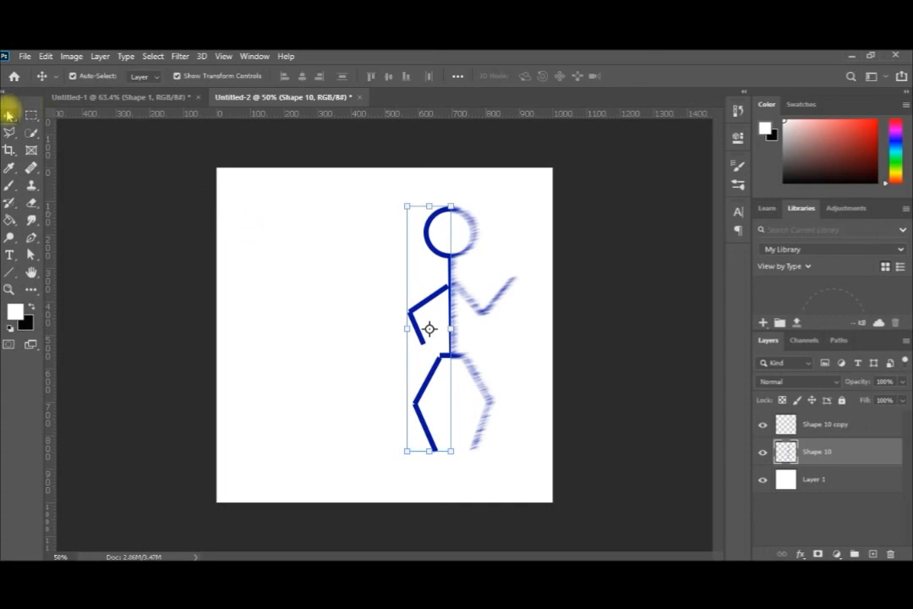
pyautogui.click(232, 214)
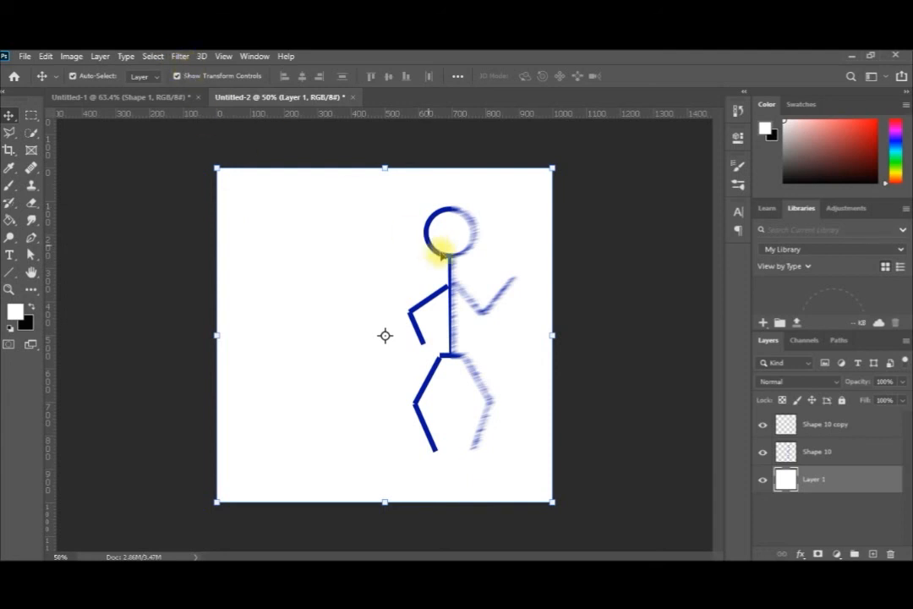
# Step: Reapply the last Motion Blur filter to the figure's solid left half on the Shape 10 layer
pyautogui.click(827, 462)
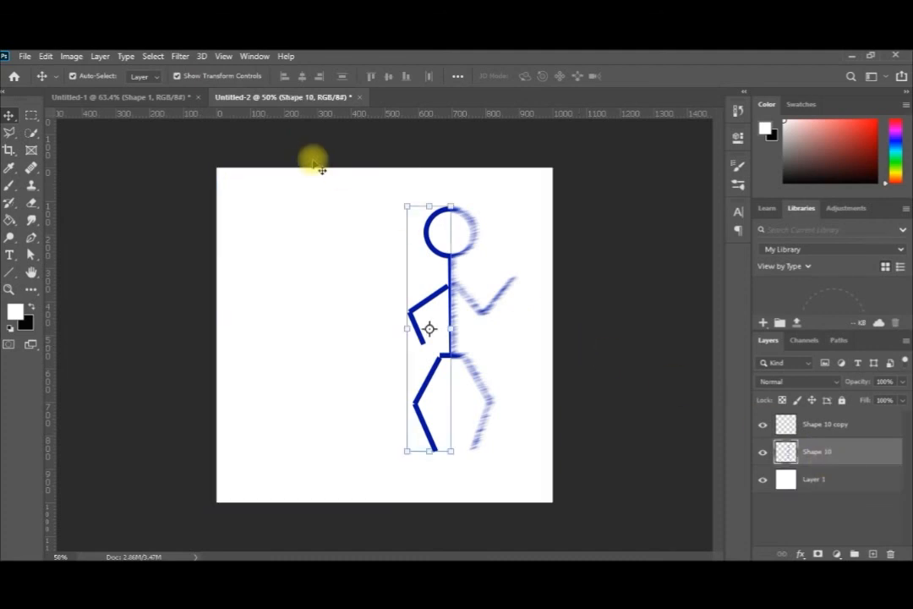
pyautogui.click(179, 56)
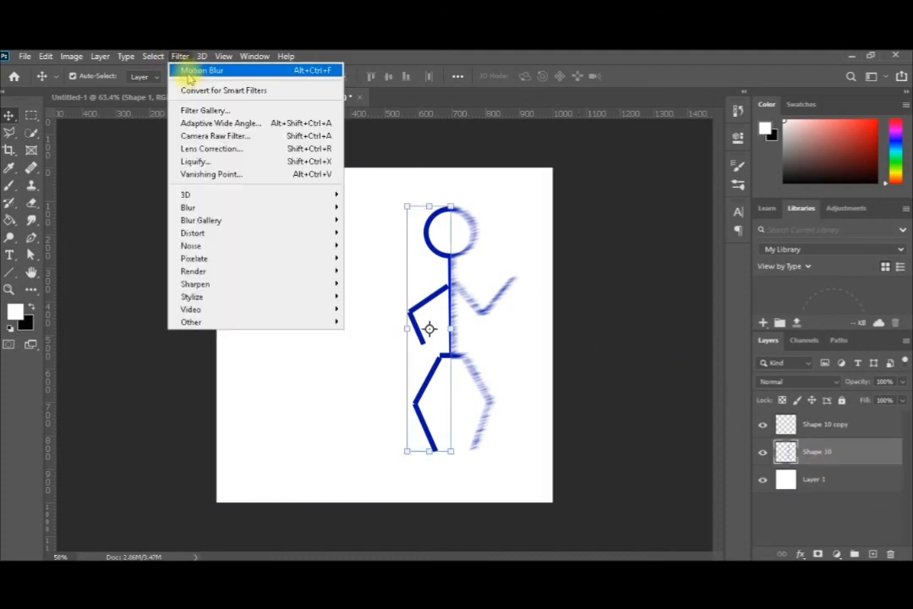
pyautogui.click(194, 71)
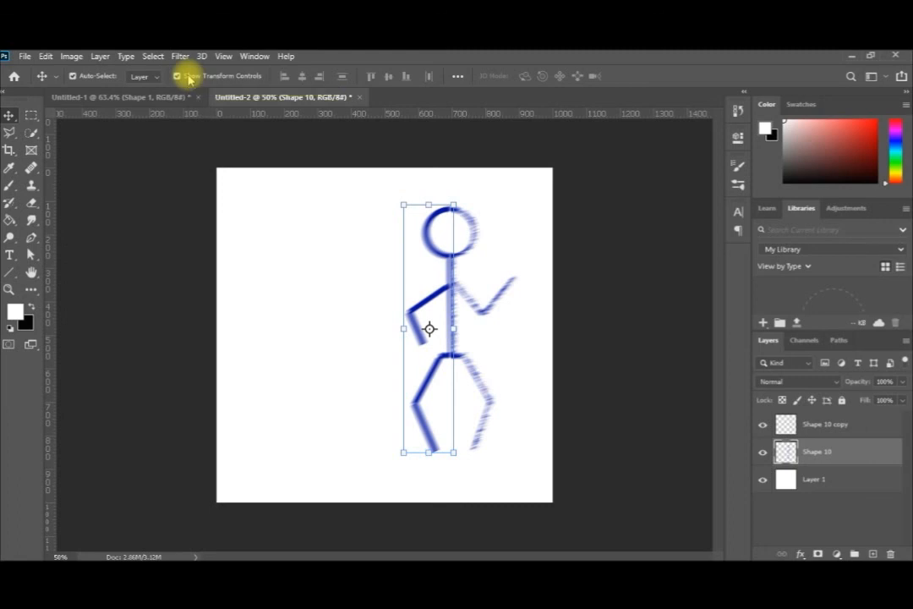
pyautogui.click(181, 57)
pyautogui.click(129, 182)
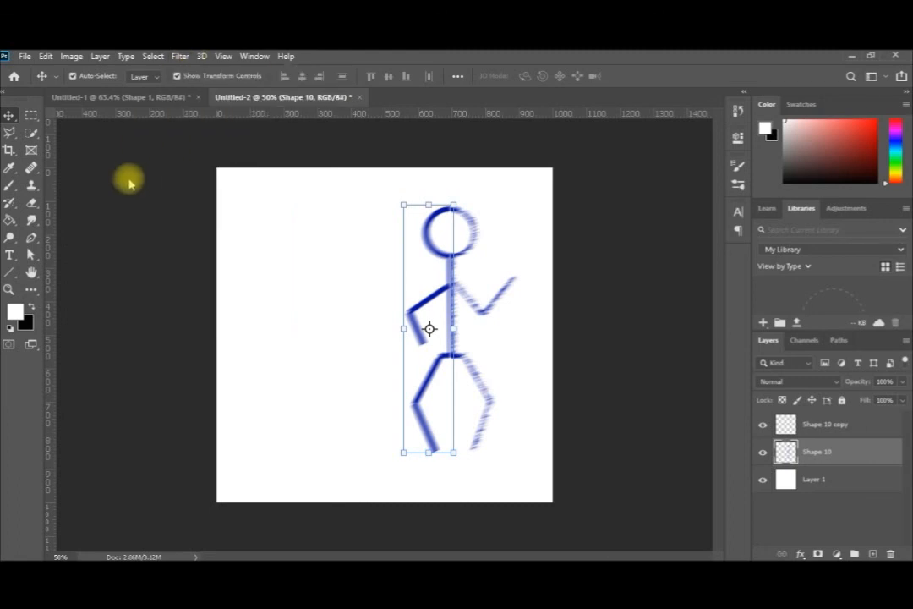